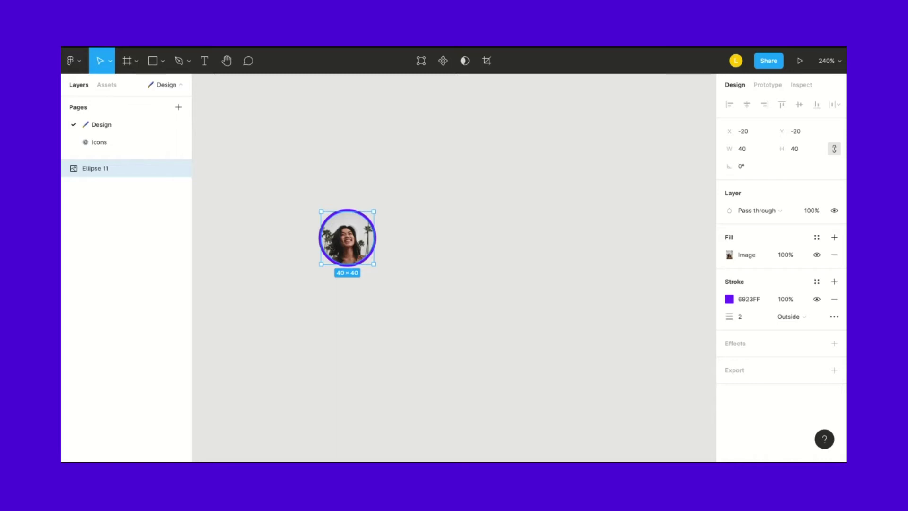
Deselect the purple-outlined photo circle and zoom out on the canvas.
click(418, 317)
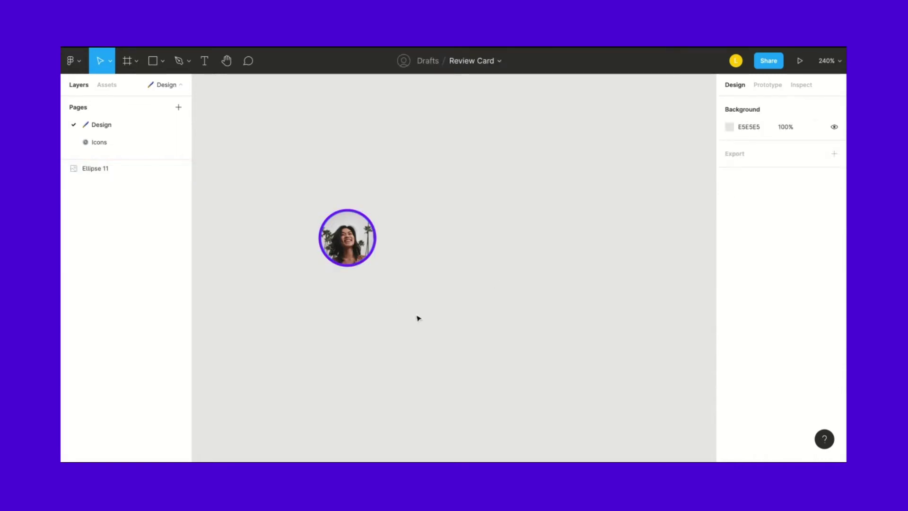
scroll(418, 317, down, 3)
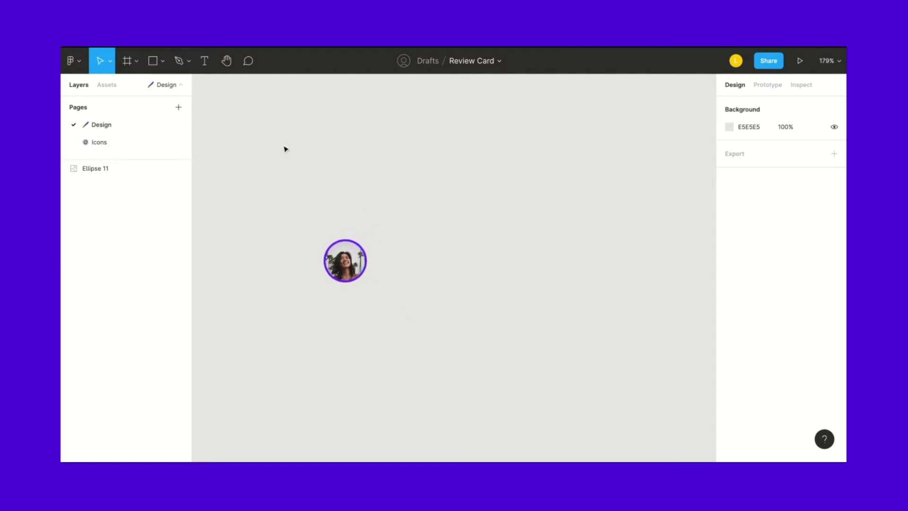
Add a text layer right of the photo with the reviewer's name, fixing the surname's spelling.
key(t)
click(398, 260)
text(Lily Ngueyn)
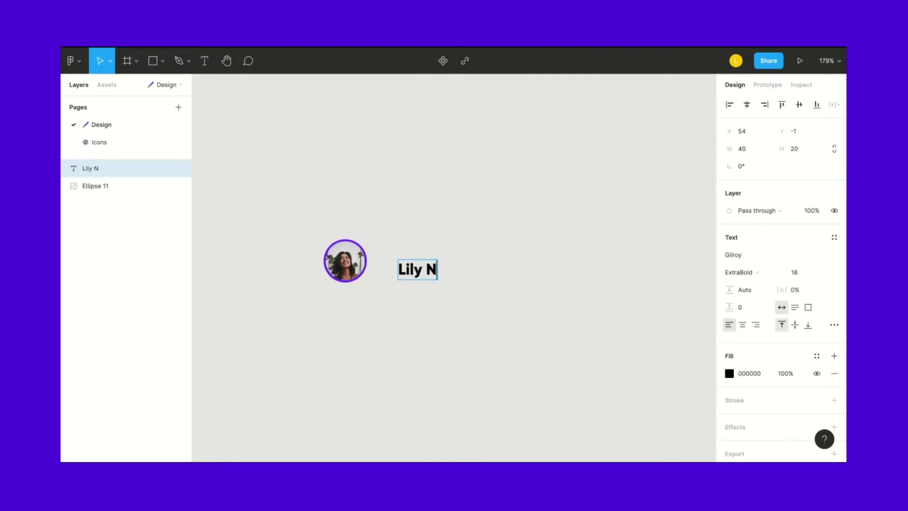
key(BackSpace)
key(BackSpace)
key(BackSpace)
key(BackSpace)
text(y)
key(BackSpace)
text(uyen)
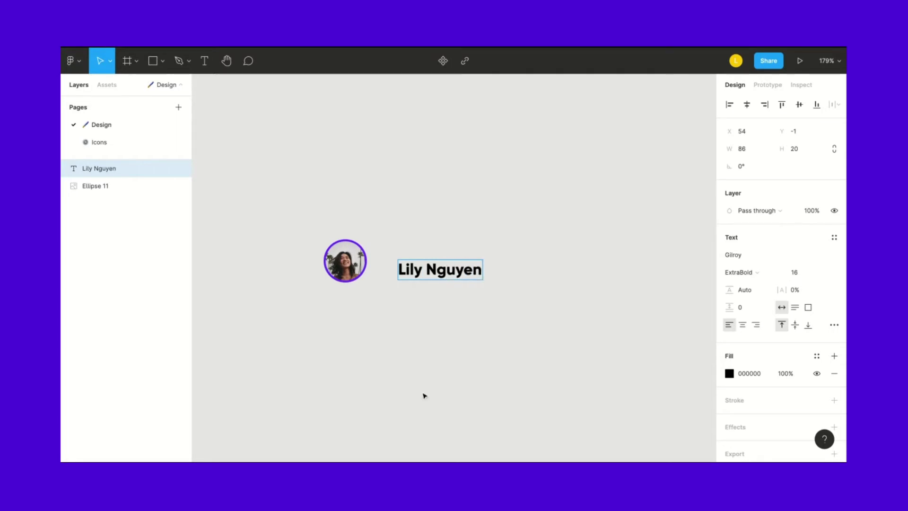
key(Escape)
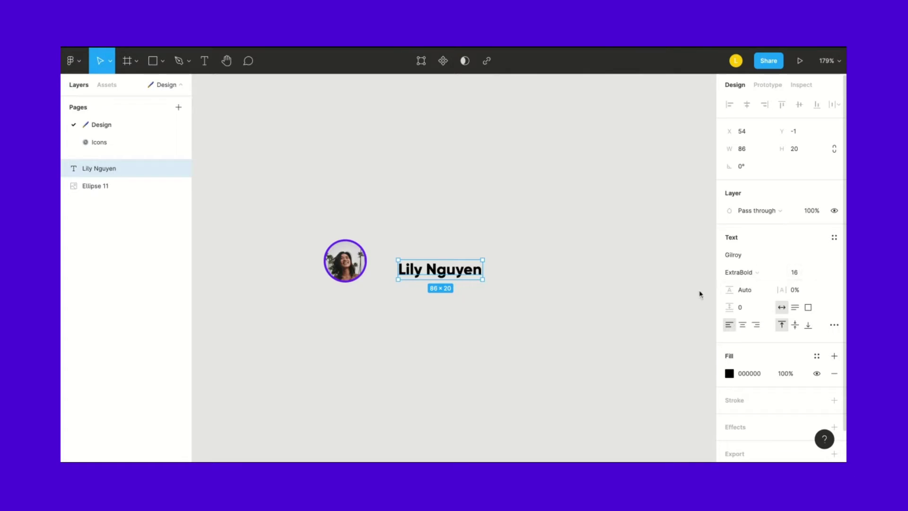
Nudge the name label up so it aligns with the photo's top.
click(577, 308)
click(459, 272)
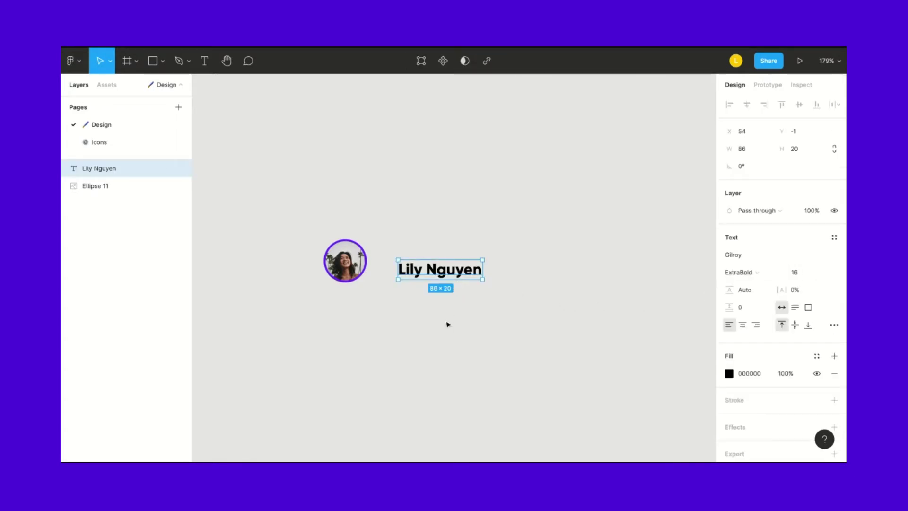
click(448, 324)
click(437, 274)
key(shift+Up)
key(shift+Up)
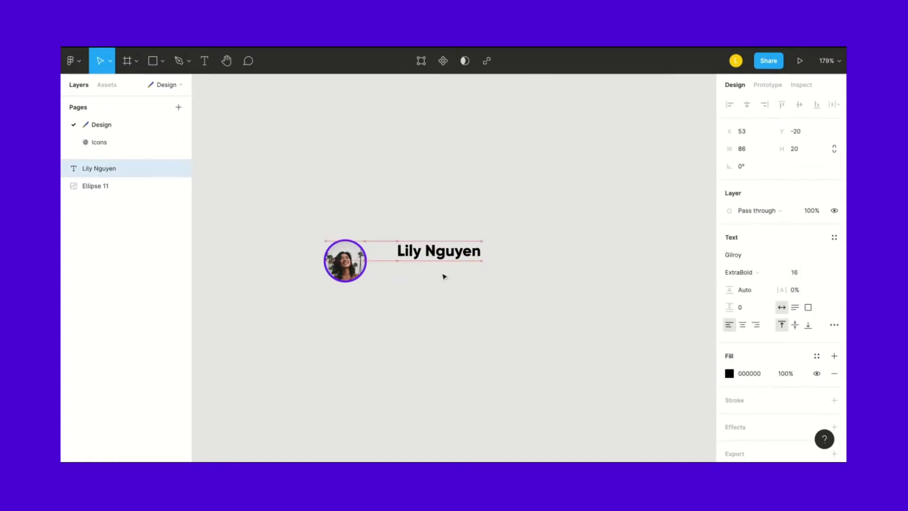
click(441, 294)
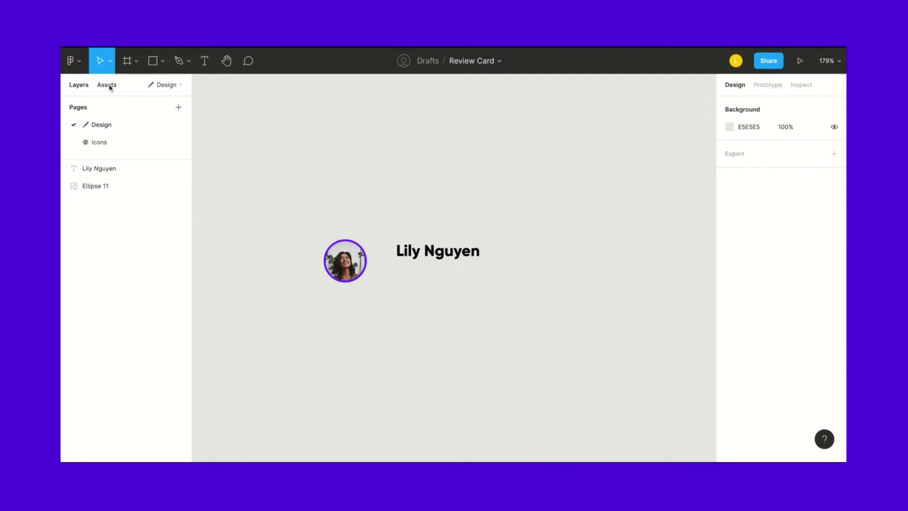
Place a filled star and an outline star icon from the Assets library onto the canvas.
click(108, 85)
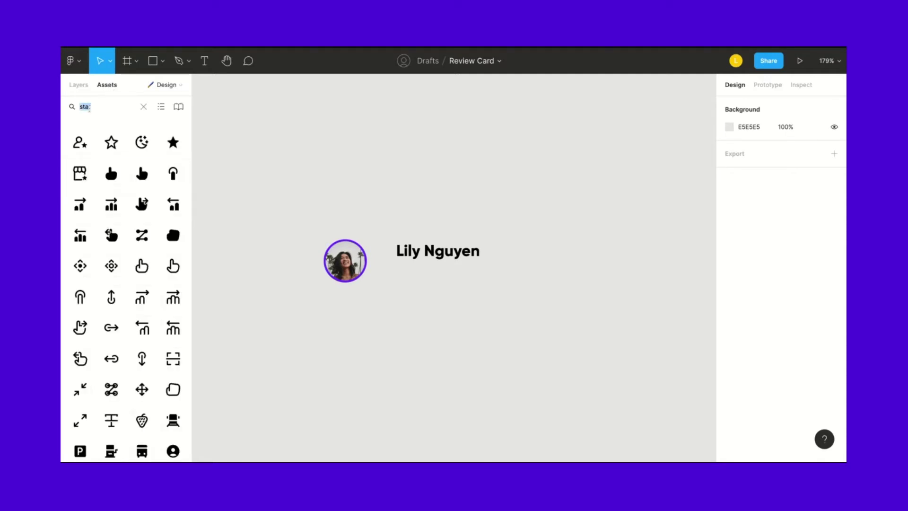
text(s)
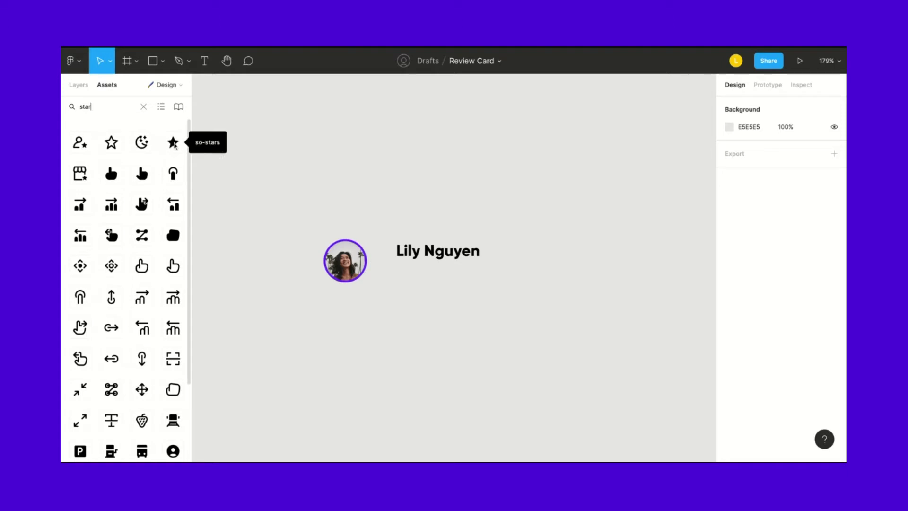
click(174, 145)
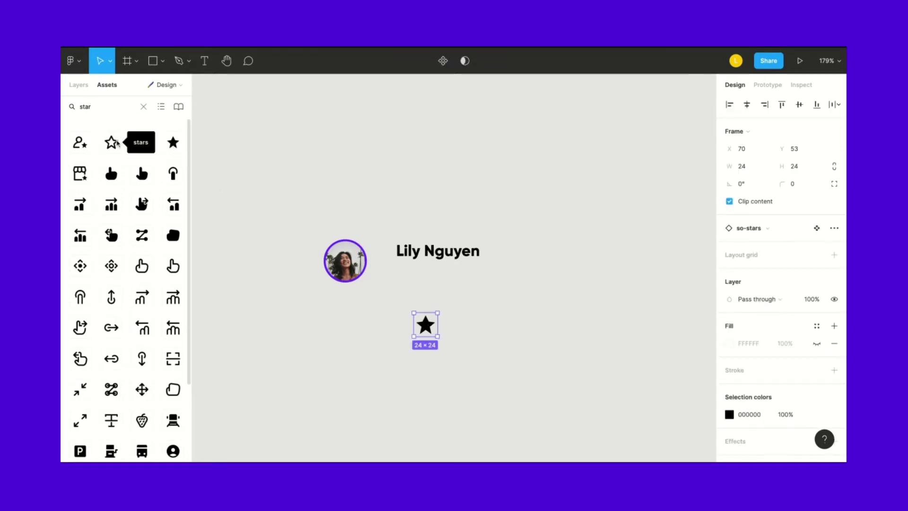
key(Escape)
drag(114, 142, 463, 325)
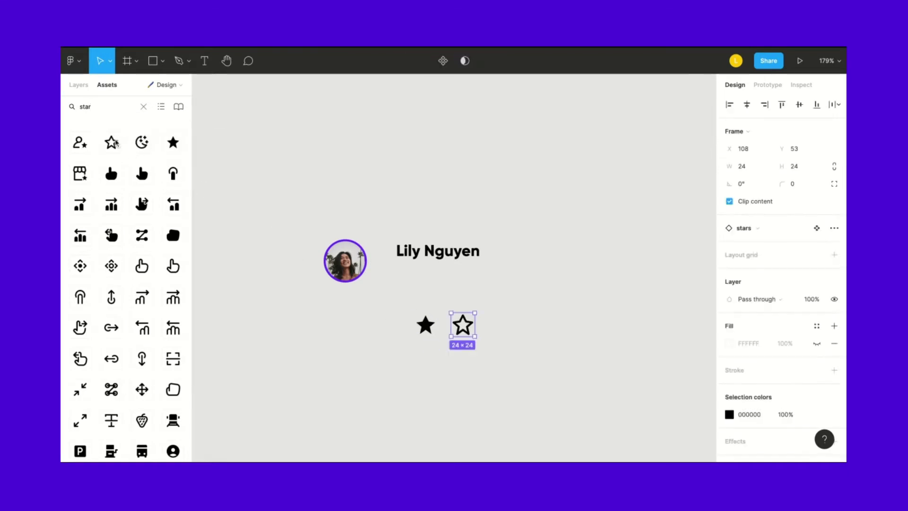
key(Escape)
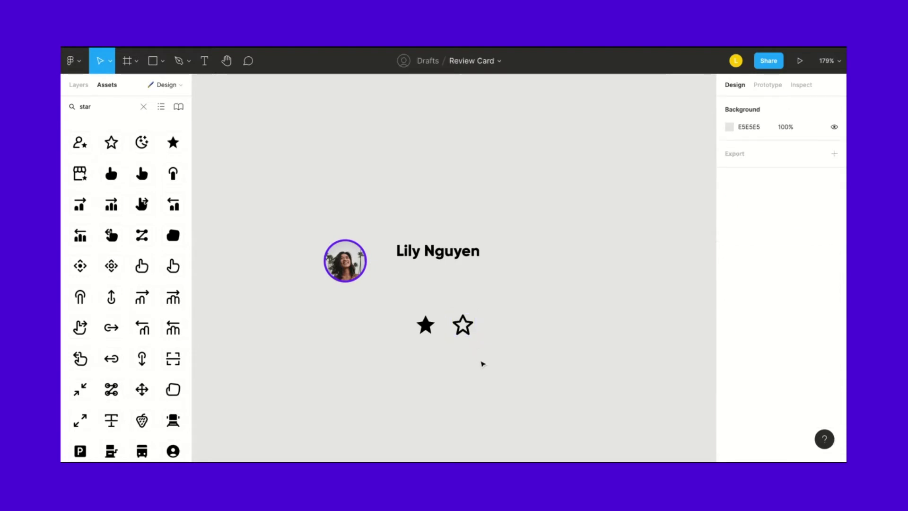
scroll(482, 363, up, 5)
Resize both stars to 16 px high with proportions locked.
click(429, 307)
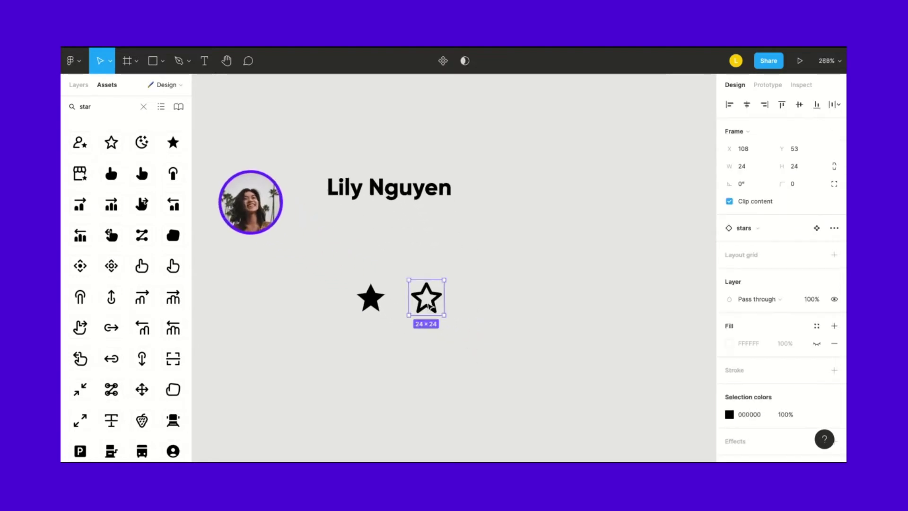
shift+click(384, 310)
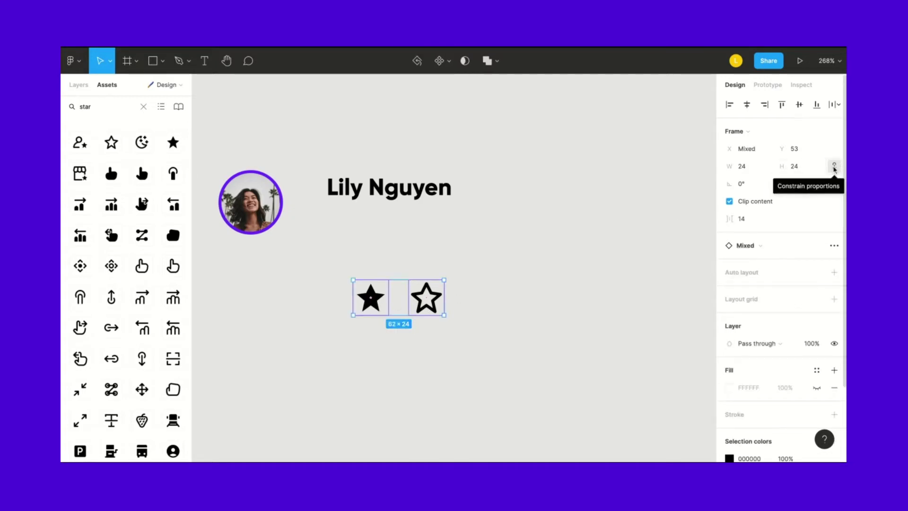
click(834, 166)
click(795, 168)
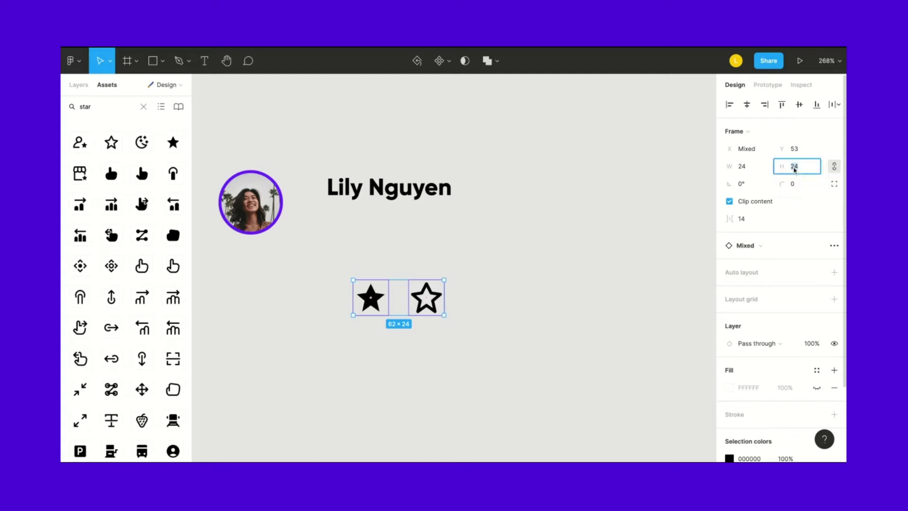
key(Return)
click(511, 331)
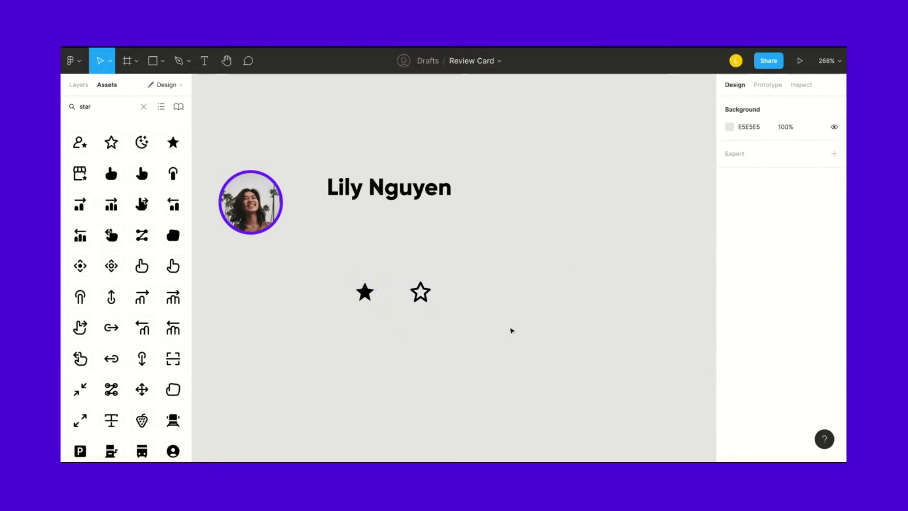
Move the outline star closer to the filled star and select both.
click(419, 296)
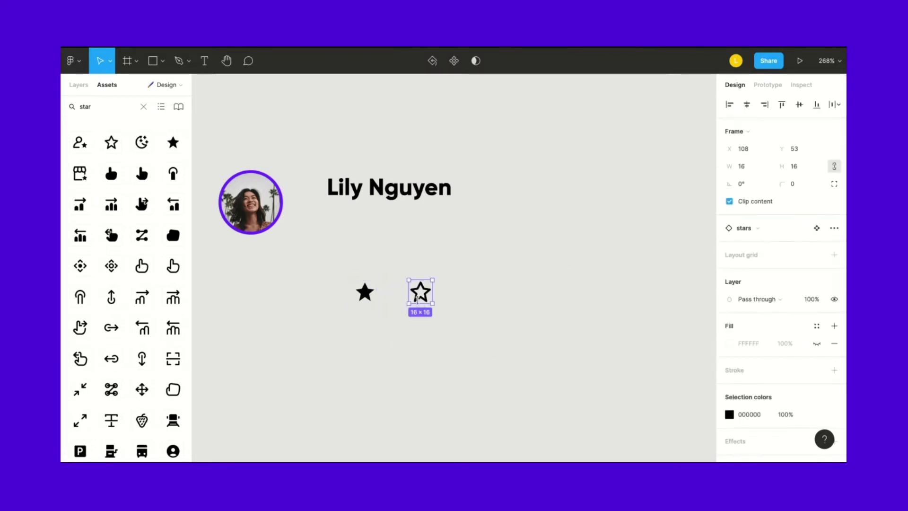
drag(423, 296, 402, 295)
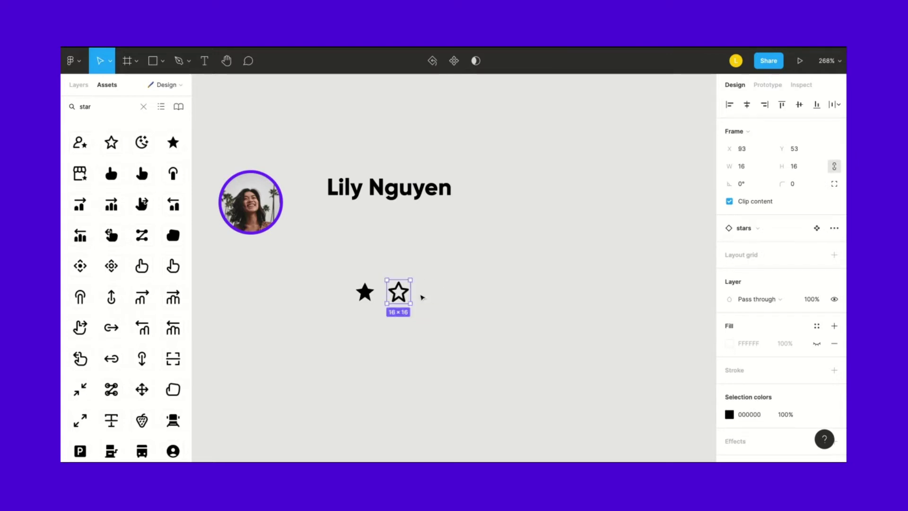
click(321, 257)
drag(321, 256, 476, 337)
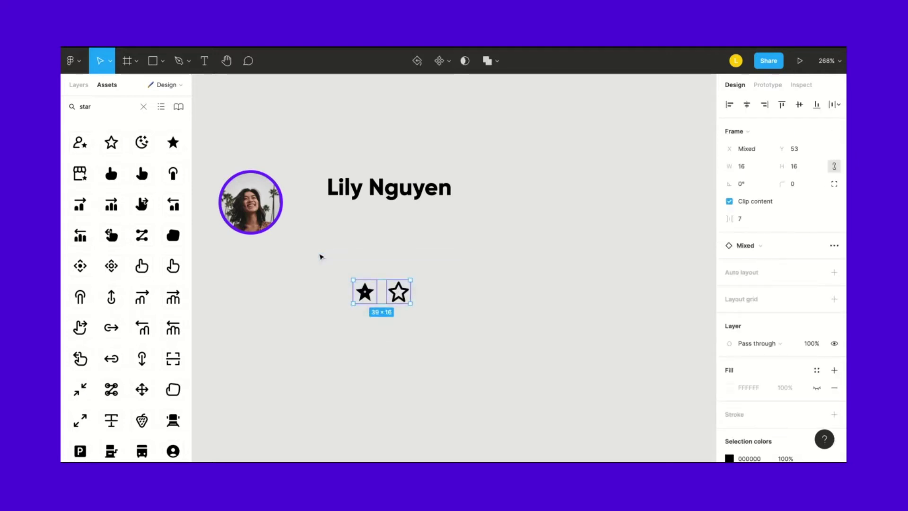
Wrap the two stars in an auto layout frame, centred with 4 spacing.
key(shift+a)
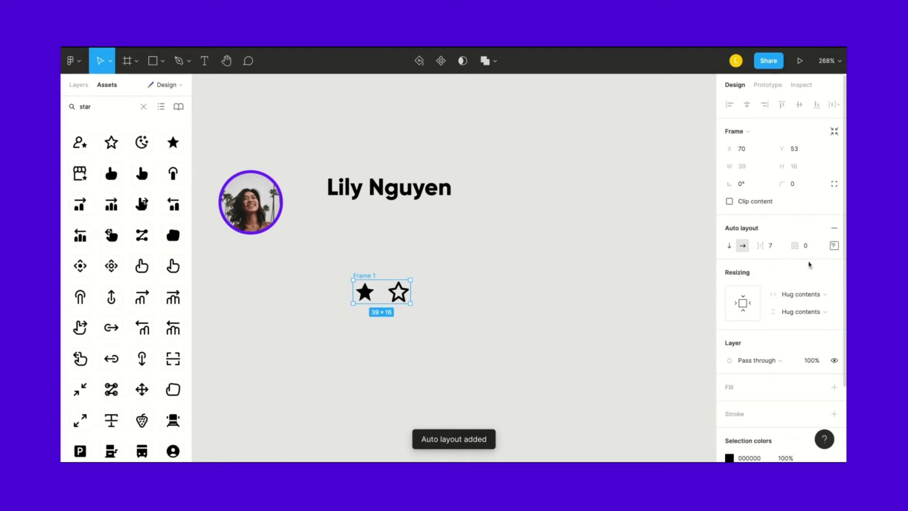
click(834, 245)
click(788, 294)
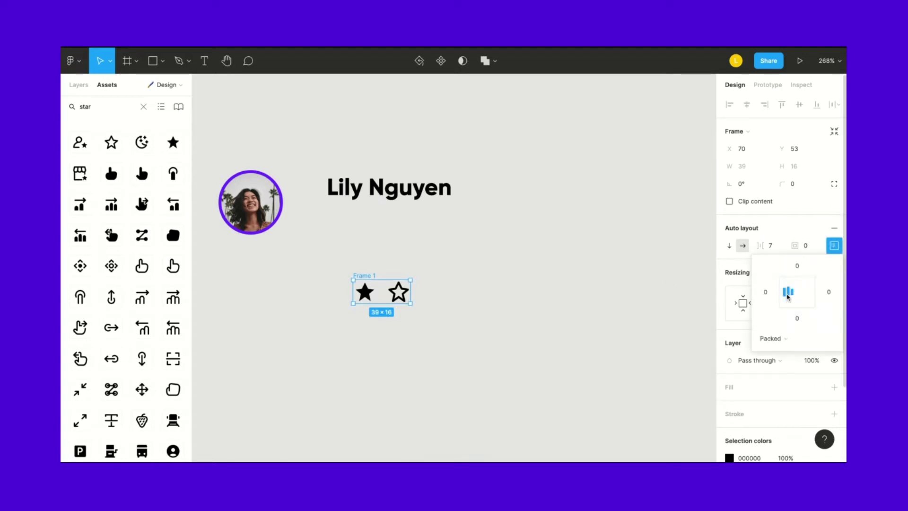
click(771, 250)
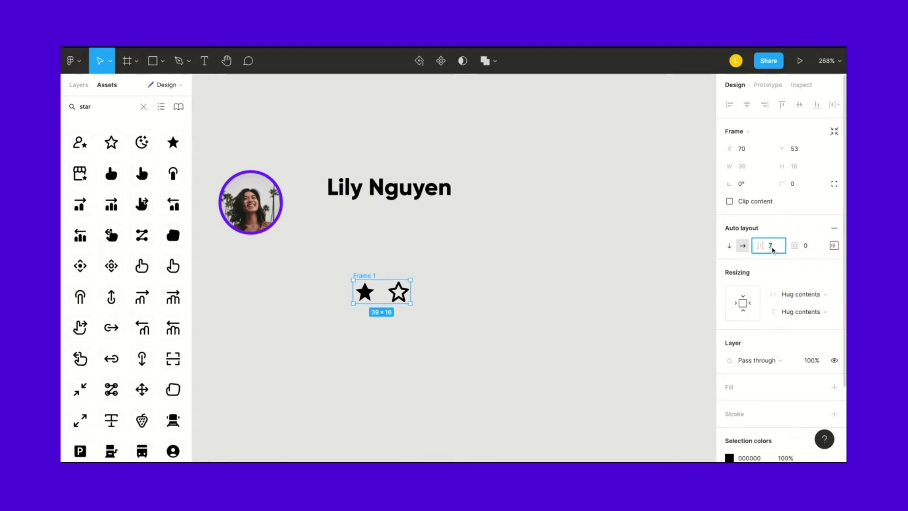
key(Return)
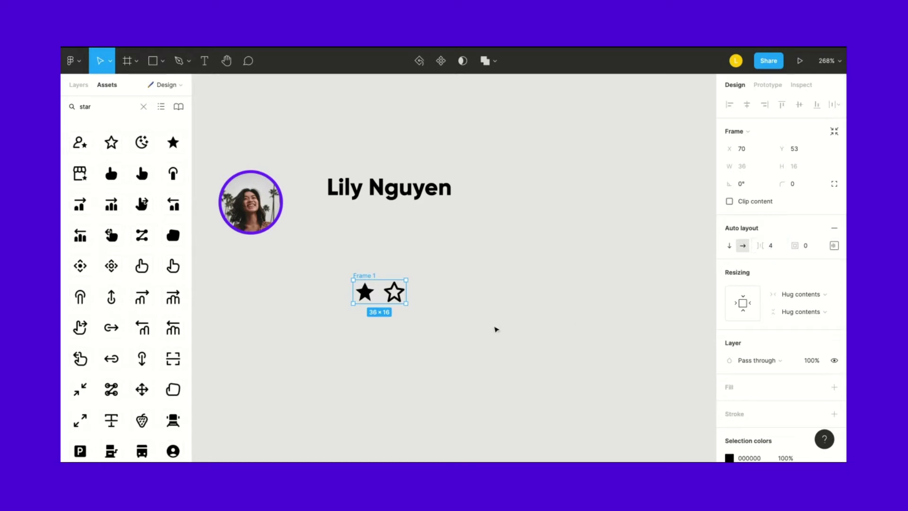
click(431, 356)
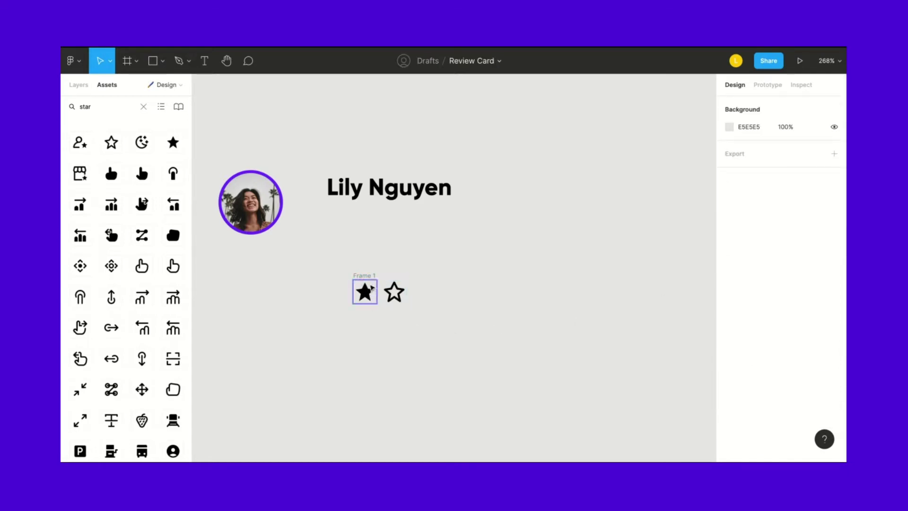
Paste three more filled stars into the rating row and reselect Frame 1.
click(365, 276)
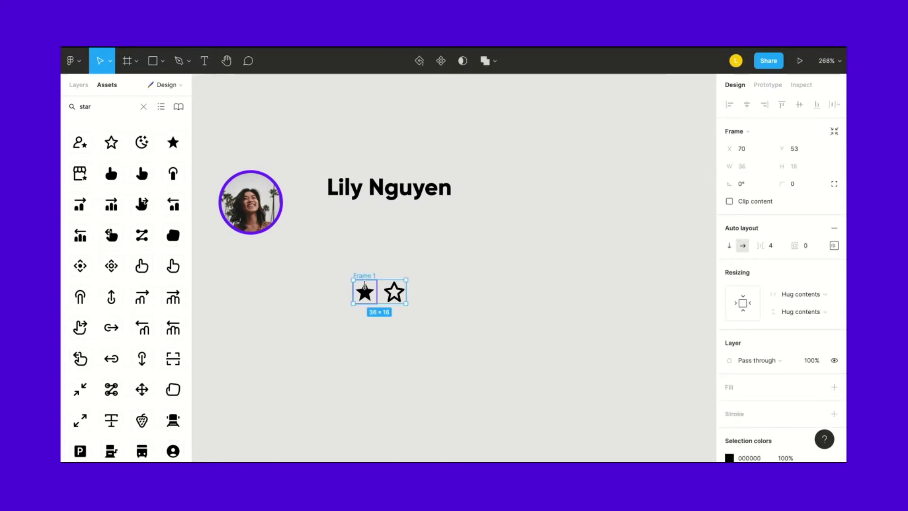
double_click(364, 292)
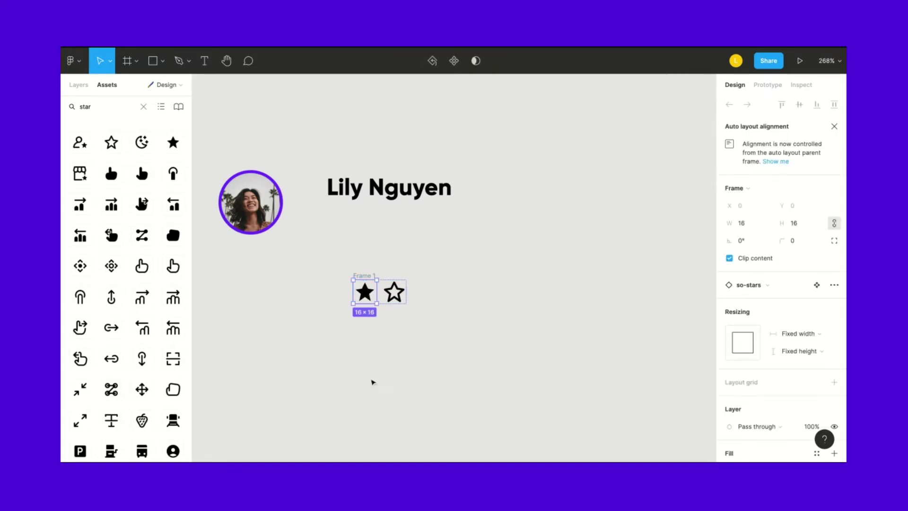
key(ctrl+v)
key(ctrl+v)
key(ctrl+v)
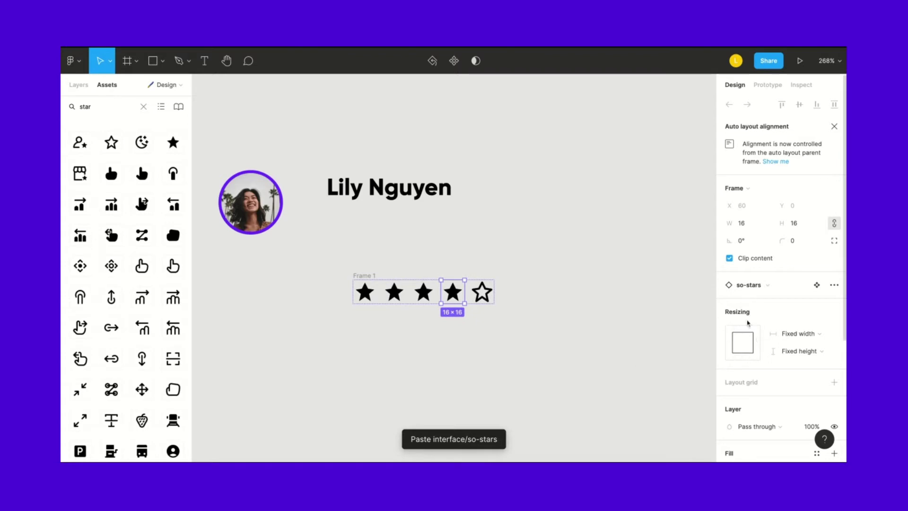
click(488, 324)
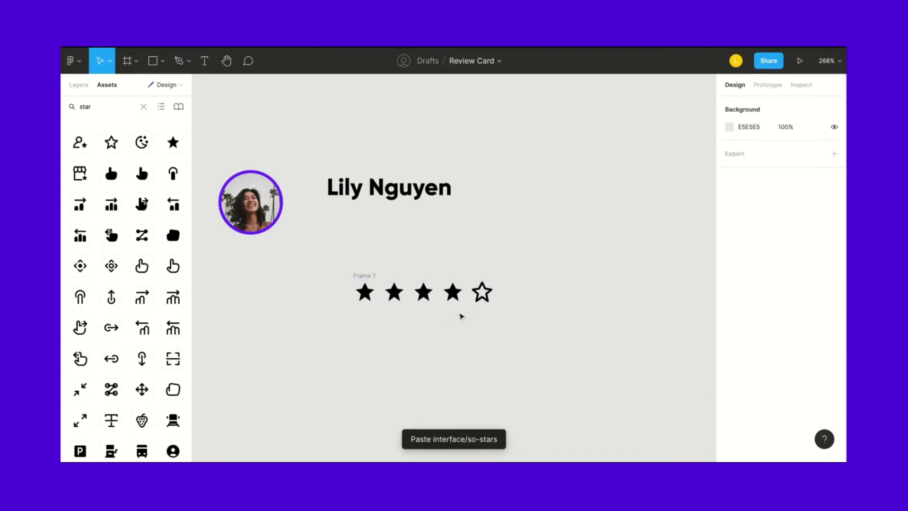
click(374, 275)
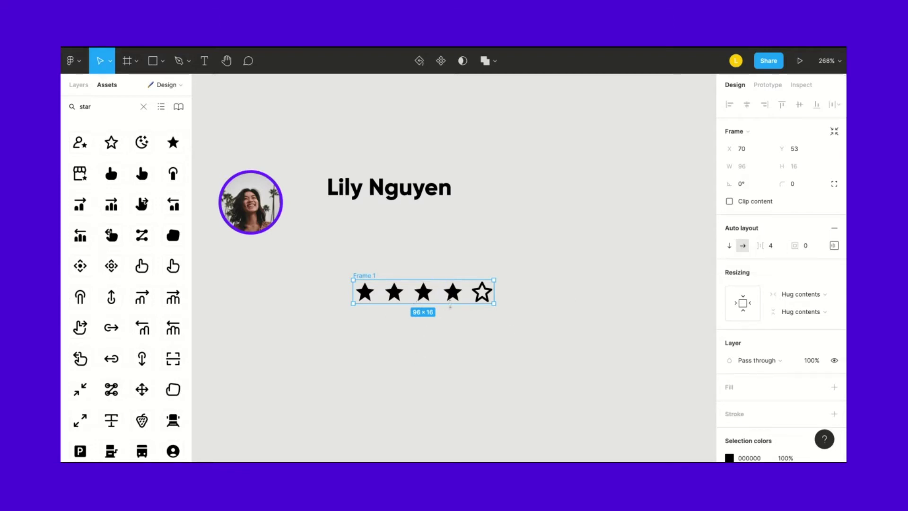
Ungroup the star frame, delete the middle three stars, and move the outline star beside the filled one.
right_click(366, 279)
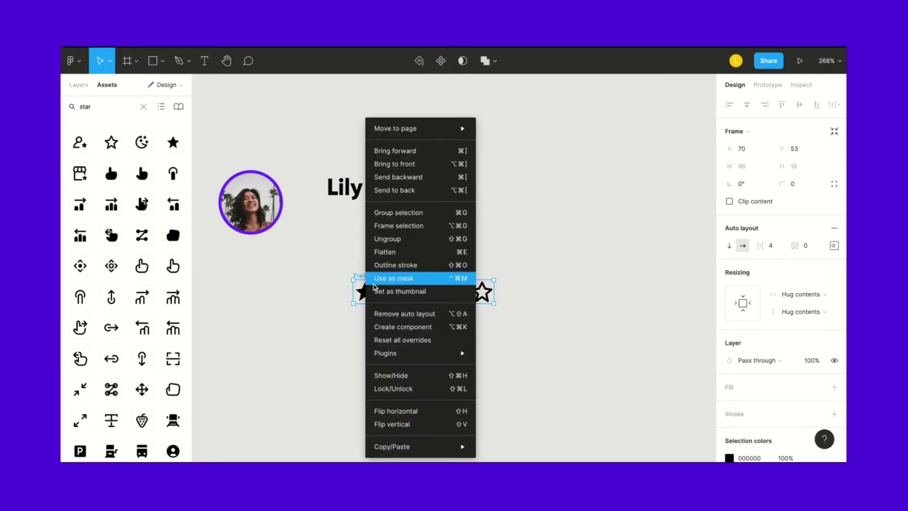
click(389, 239)
click(531, 288)
mouse_move(515, 263)
mouse_down()
mouse_move(465, 304)
mouse_move(519, 263)
mouse_up()
click(413, 248)
drag(390, 265, 467, 331)
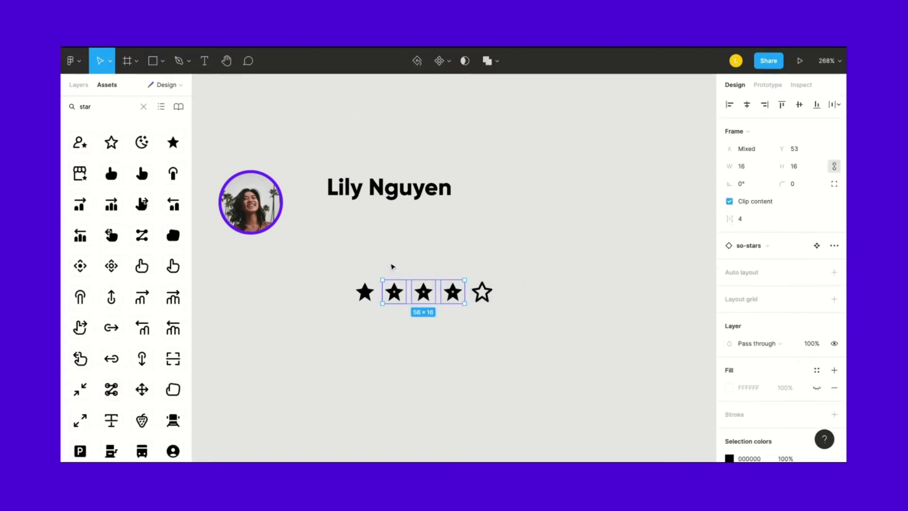
key(Delete)
click(482, 288)
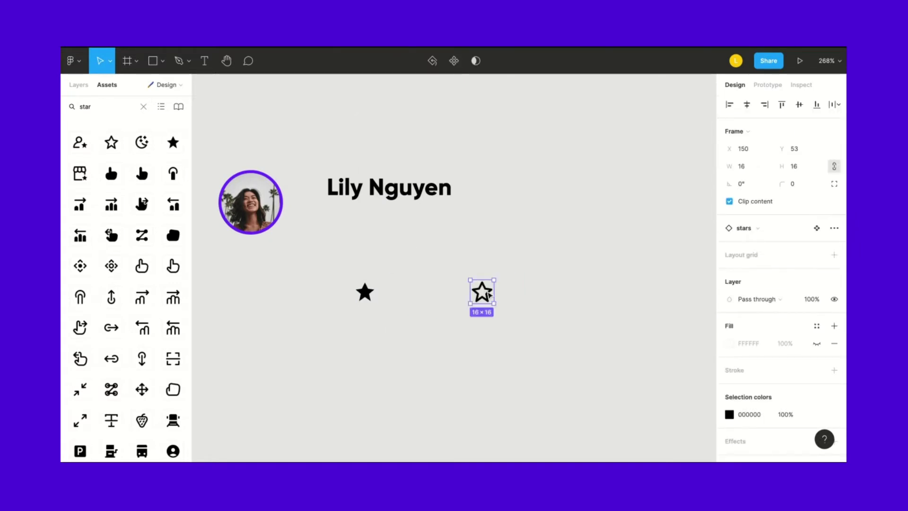
key(shift+Left)
key(shift+Left)
key(shift+Left)
key(shift+Left)
key(shift+Left)
key(shift+Left)
click(409, 324)
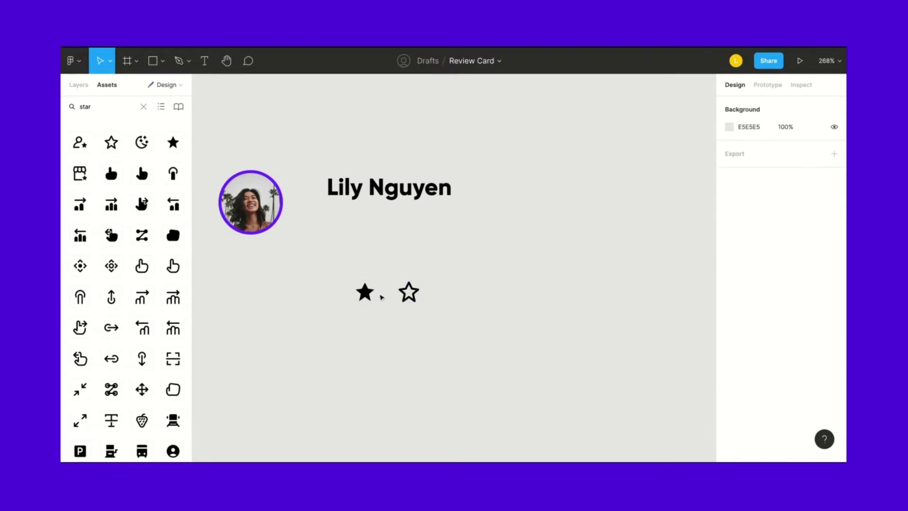
Paste three copies of the filled star below the row and select all five stars.
click(364, 294)
key(ctrl+v)
drag(364, 294, 351, 337)
click(362, 295)
key(ctrl+v)
click(367, 296)
key(ctrl+v)
drag(367, 296, 391, 337)
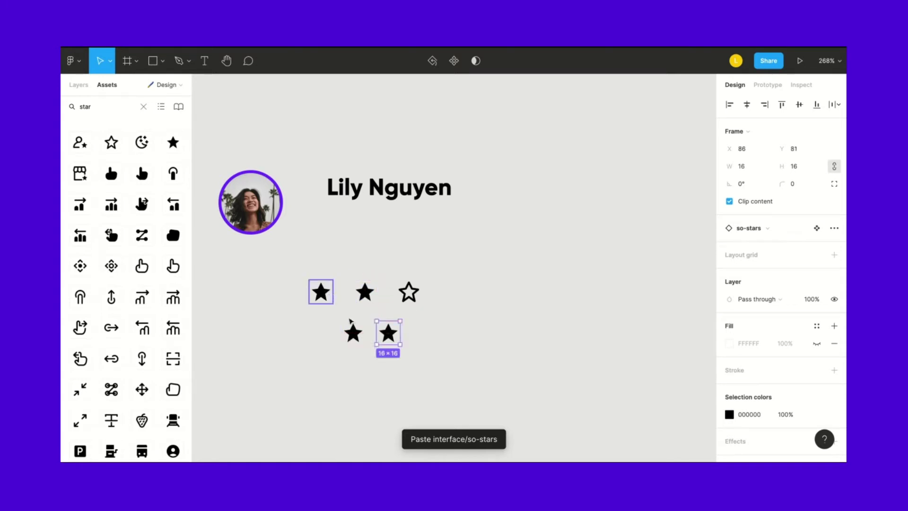
click(353, 363)
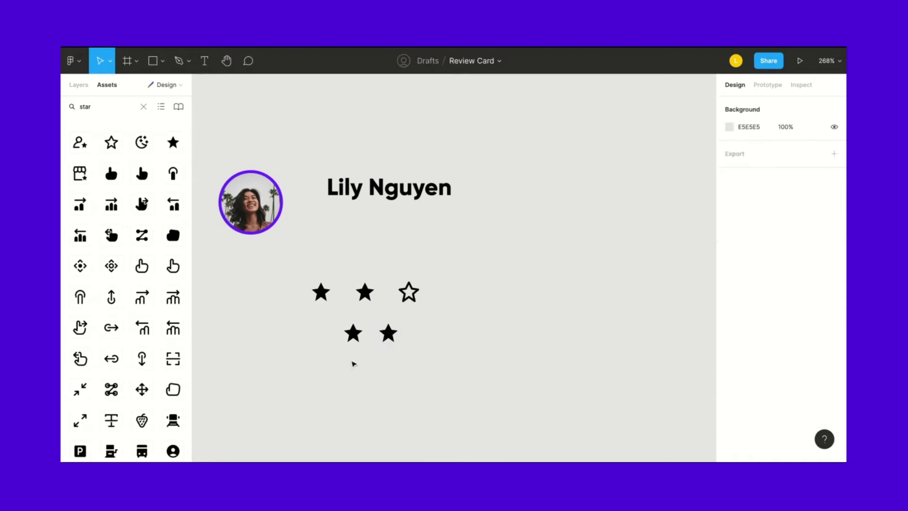
mouse_move(267, 247)
mouse_down()
mouse_move(515, 391)
mouse_move(268, 249)
mouse_up()
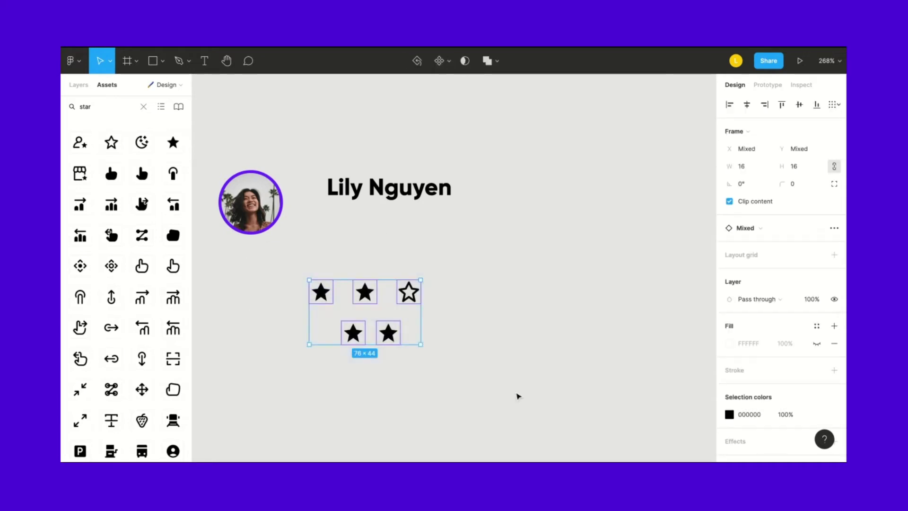
Wrap the five stars in horizontal auto layout with 4 spacing and centre alignment.
key(shift+a)
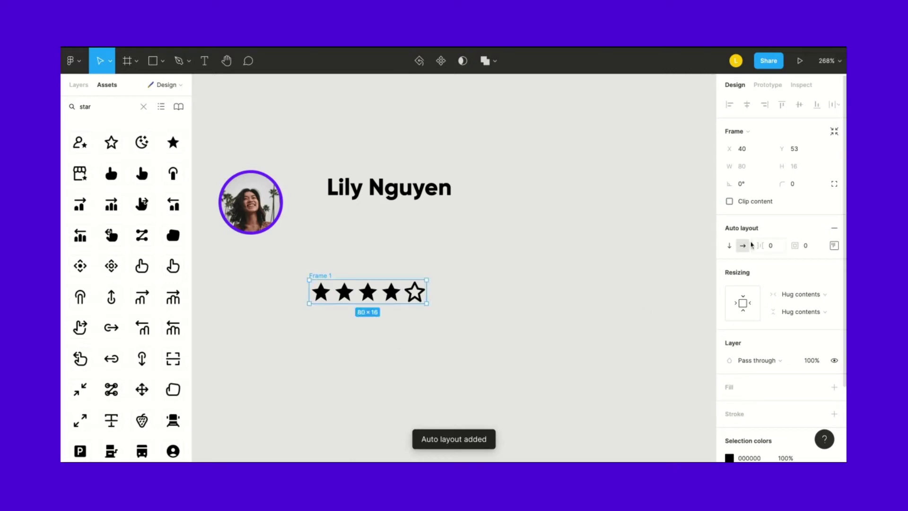
click(772, 247)
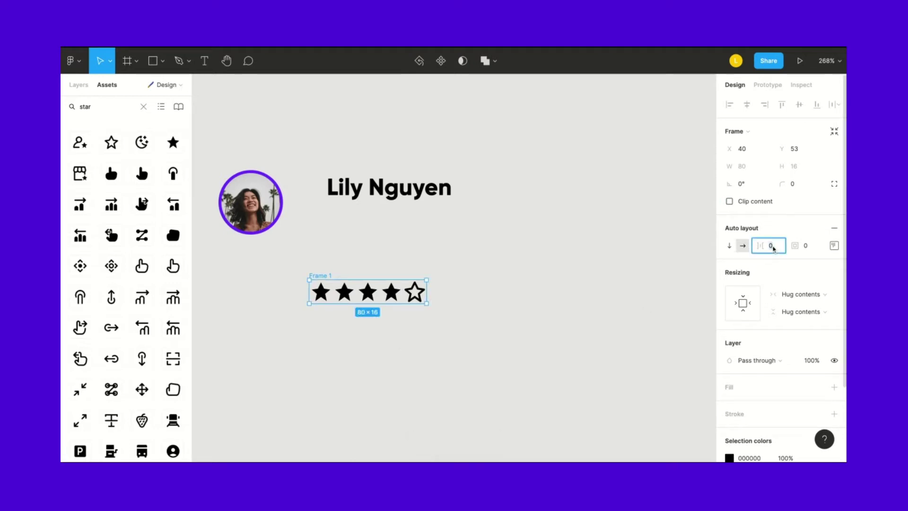
text(4)
key(Return)
click(834, 246)
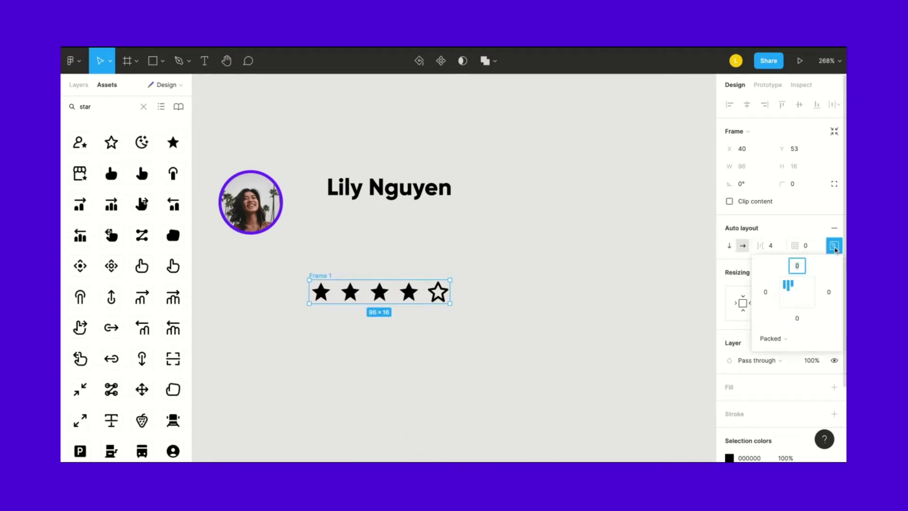
click(798, 294)
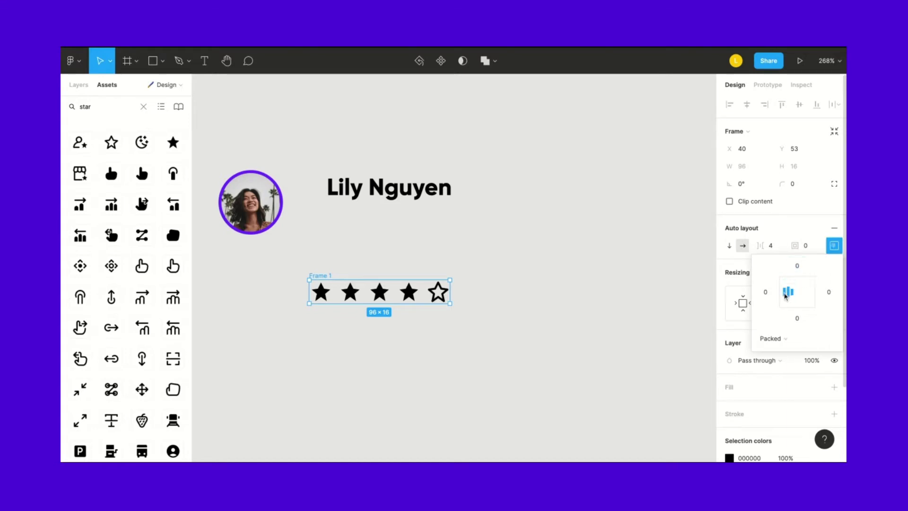
click(591, 359)
Recolour the stars from black to the purple document colour.
click(347, 289)
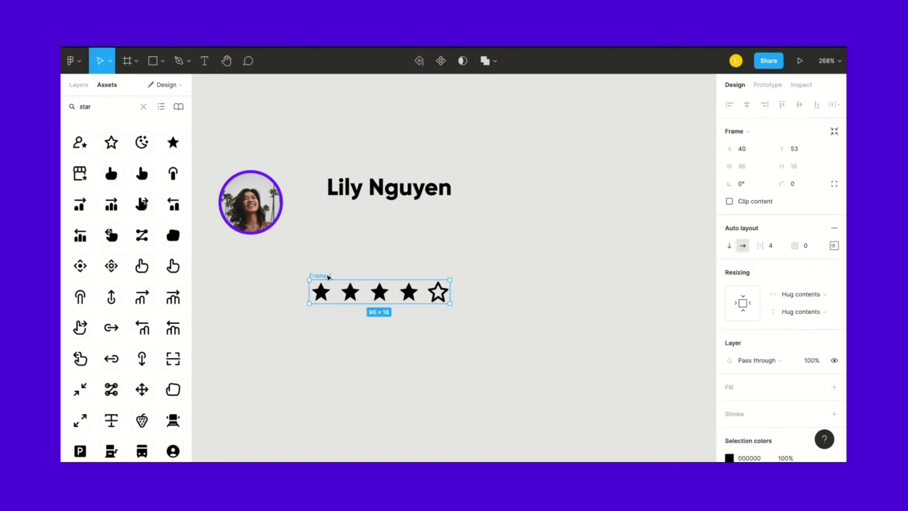
scroll(738, 378, down, 3)
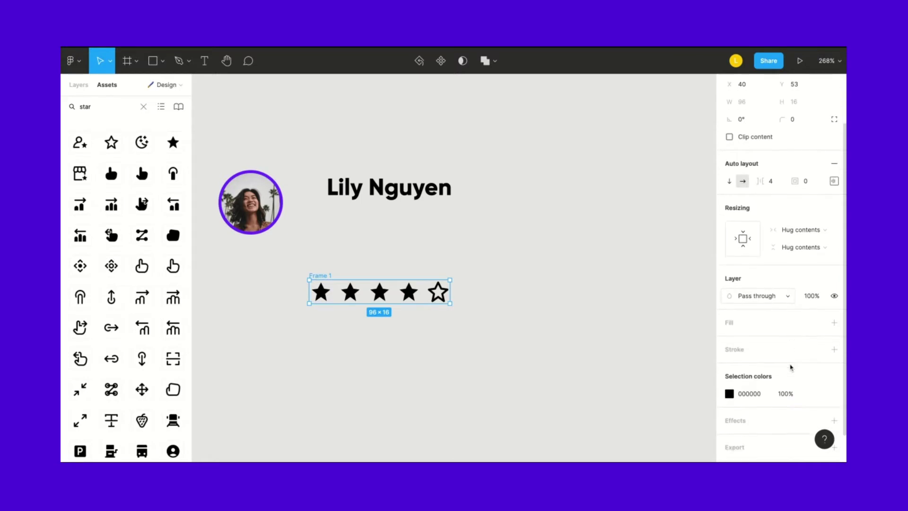
click(729, 393)
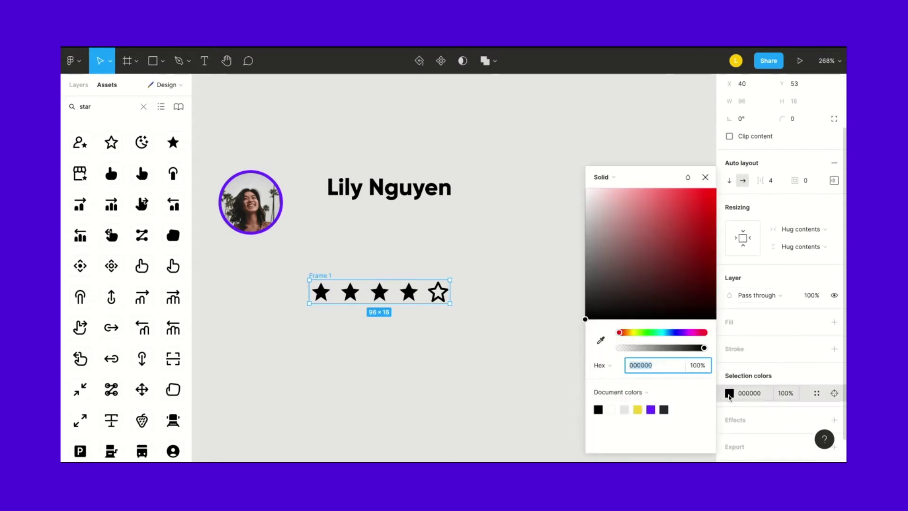
click(651, 410)
click(472, 365)
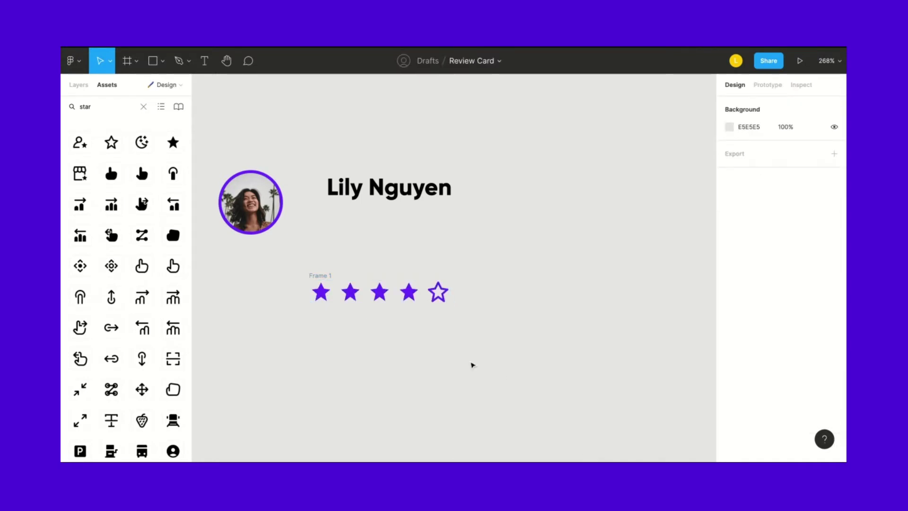
Move the avatar photo slightly up and left.
scroll(472, 365, down, 2)
scroll(472, 364, down, 3)
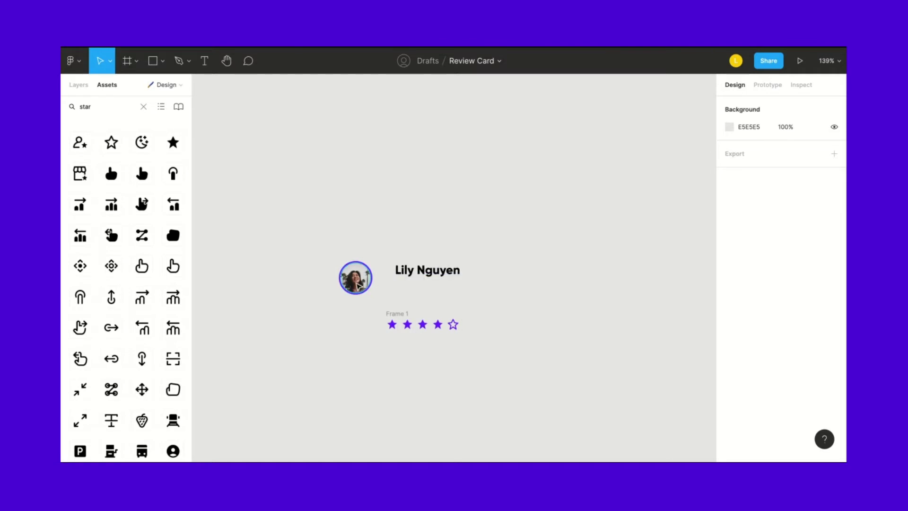
click(359, 286)
drag(359, 286, 349, 263)
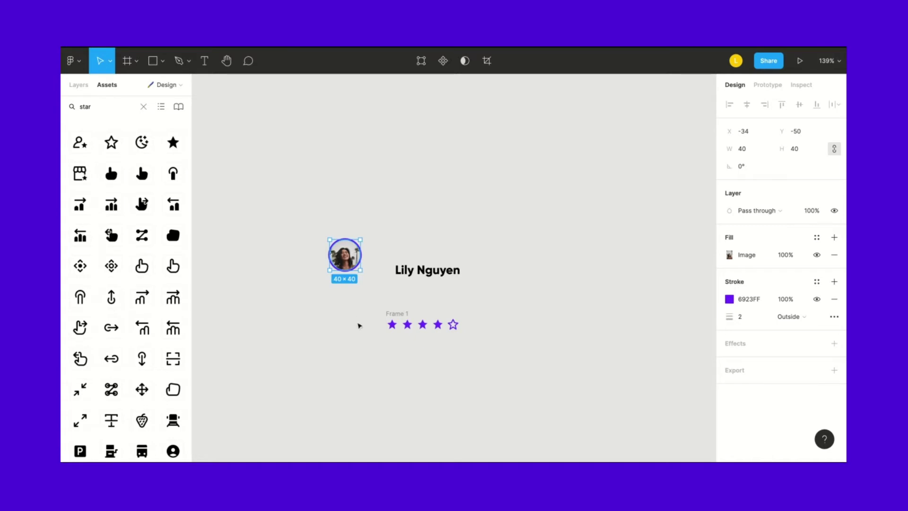
Stack the name and star row in a vertical auto layout frame with a 16 gap.
click(422, 270)
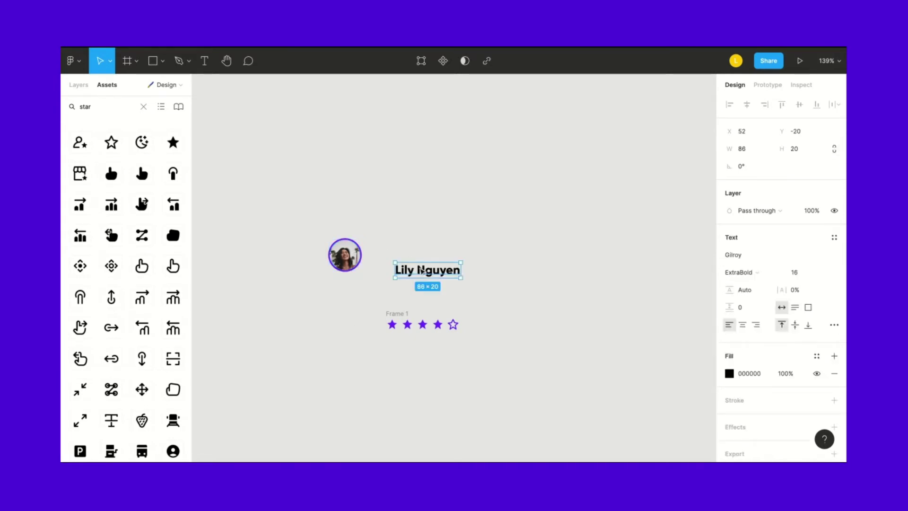
shift+click(402, 318)
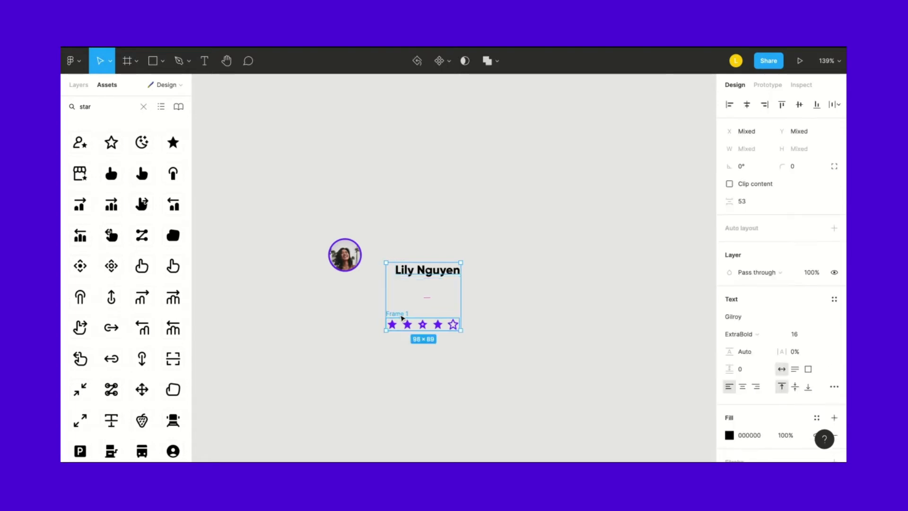
click(383, 241)
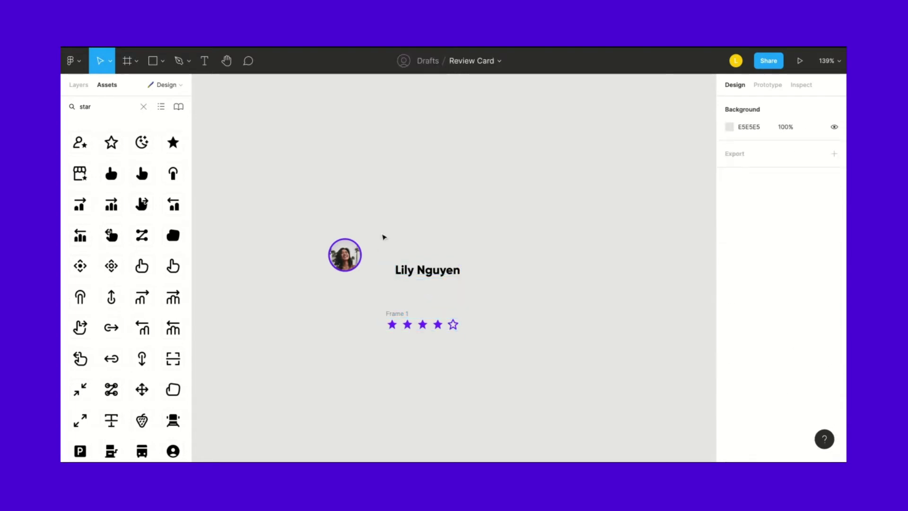
drag(380, 231, 496, 374)
drag(383, 235, 383, 236)
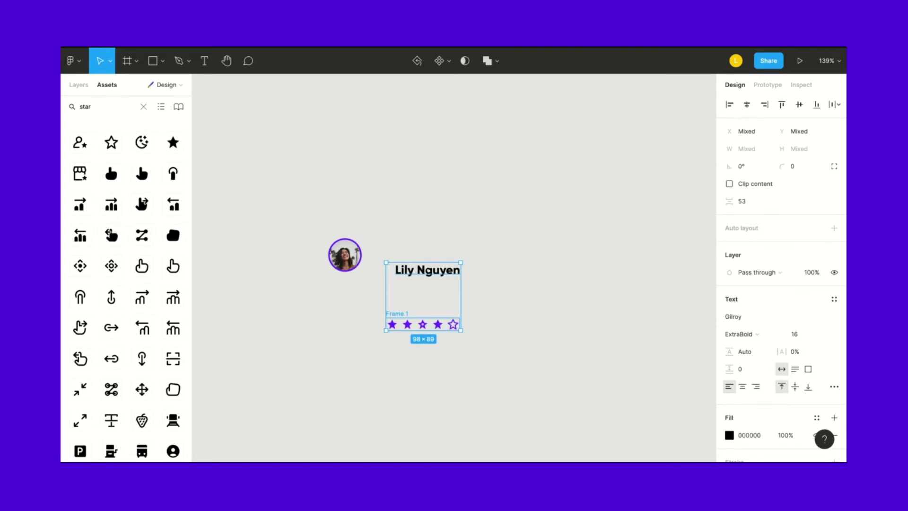
key(shift+a)
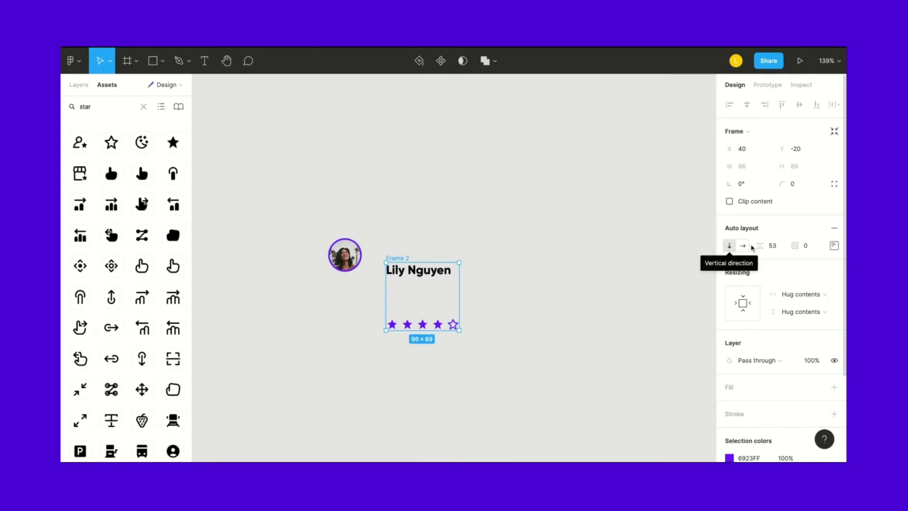
click(774, 246)
text(16)
key(Return)
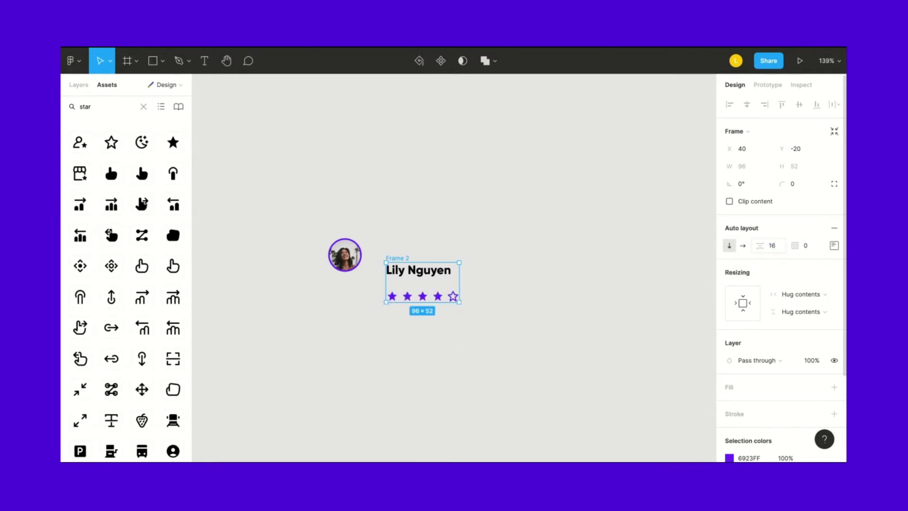
Reduce the gap between name and stars to 8 and adjust the alignment settings.
click(774, 246)
text(8)
key(Return)
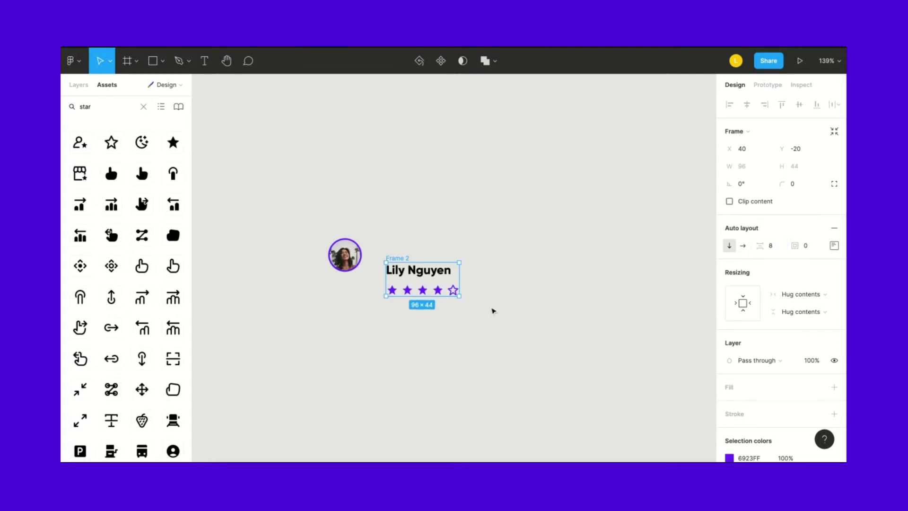
click(833, 248)
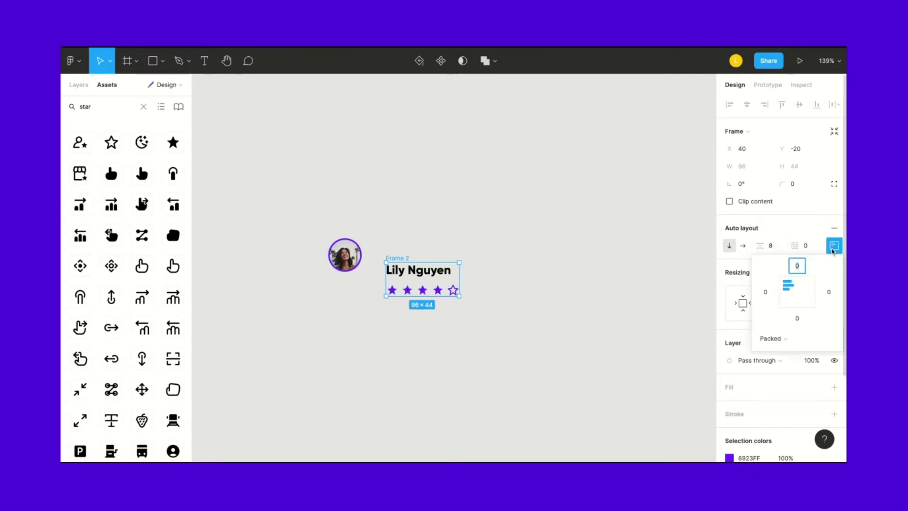
click(788, 286)
click(511, 353)
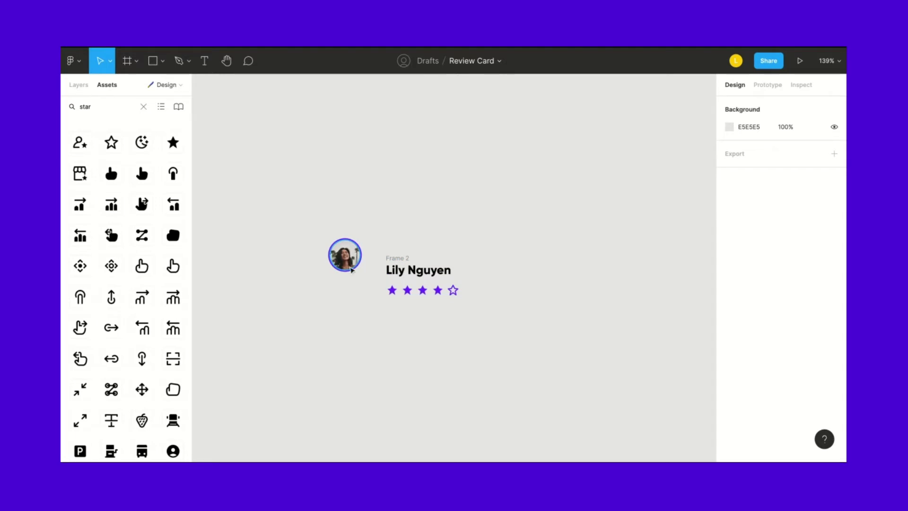
Wrap the avatar and name-and-stars block in auto layout, 16 apart and vertically centred.
drag(305, 189, 514, 361)
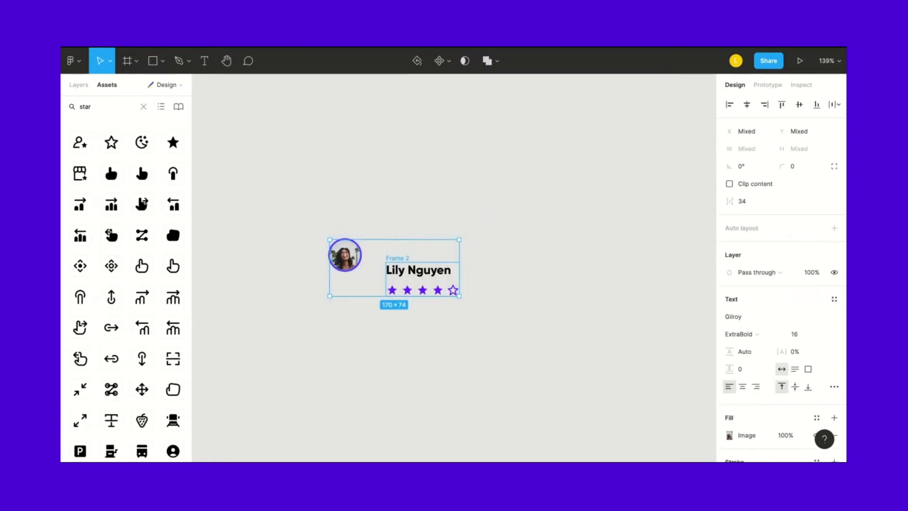
key(shift+a)
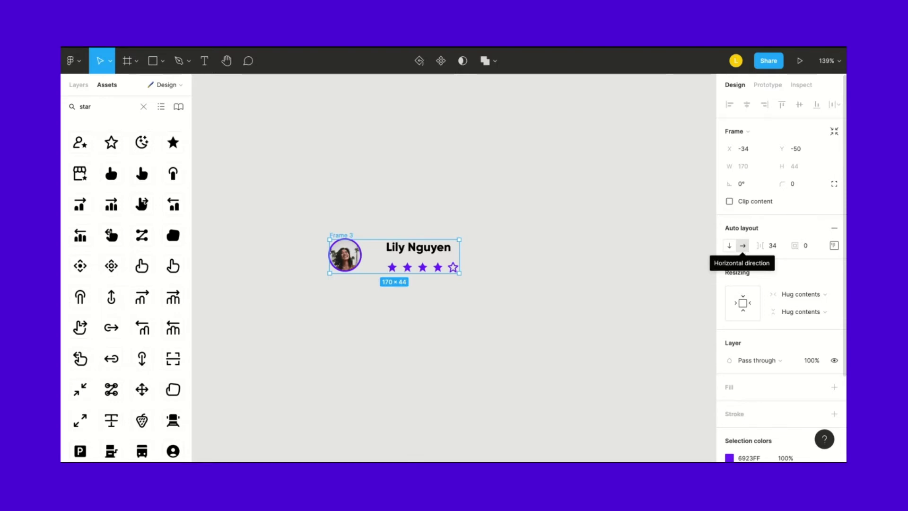
click(776, 249)
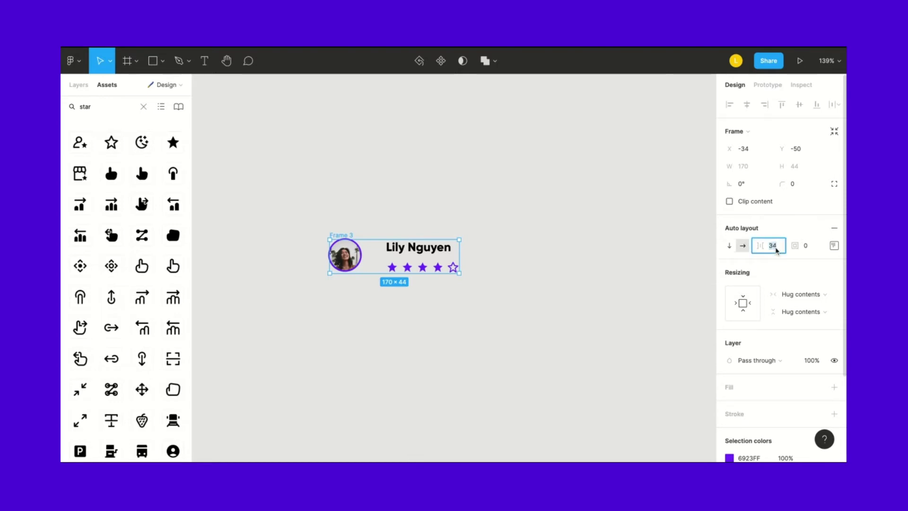
text(16)
key(Return)
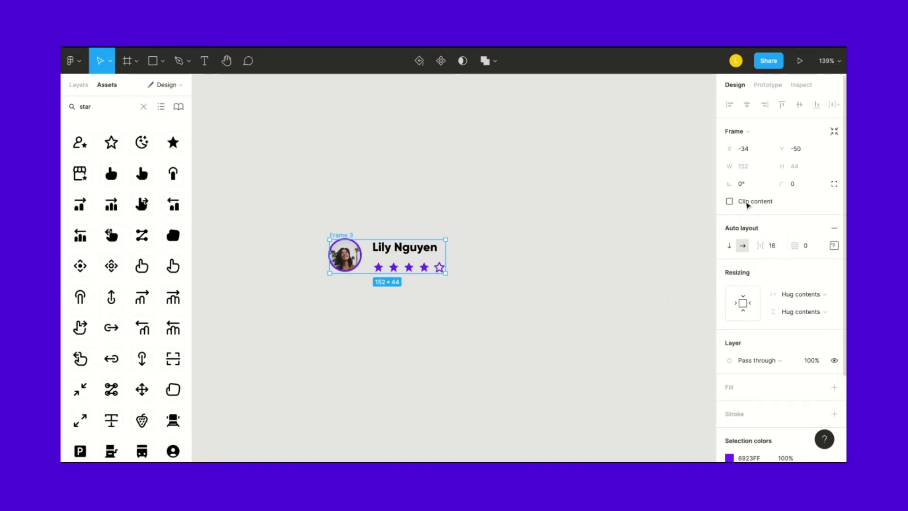
click(834, 245)
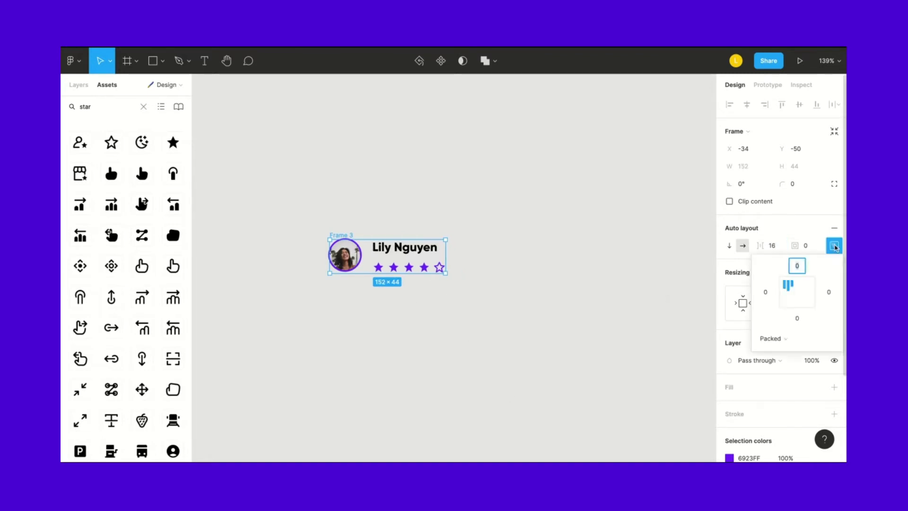
click(788, 293)
click(549, 335)
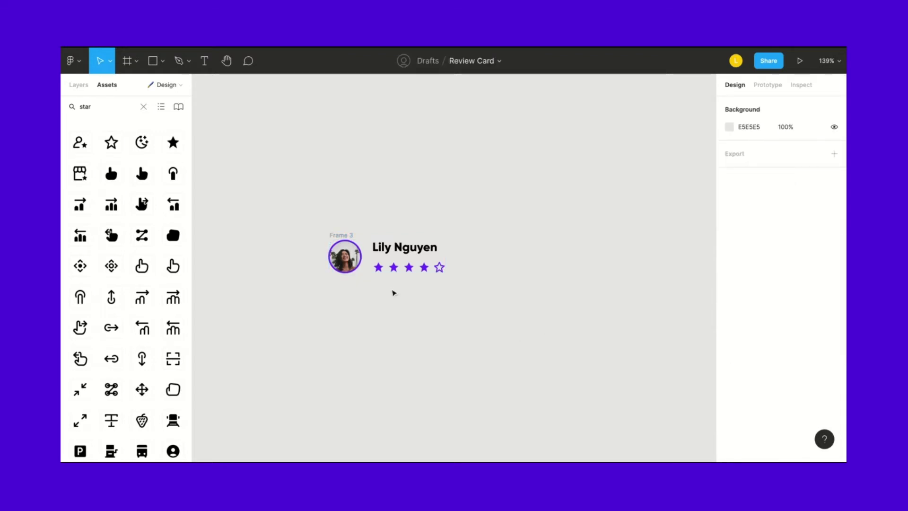
Rename Frame 3 to 'Profile/Rating' in the Layers panel, fixing the mistyped slash.
click(341, 235)
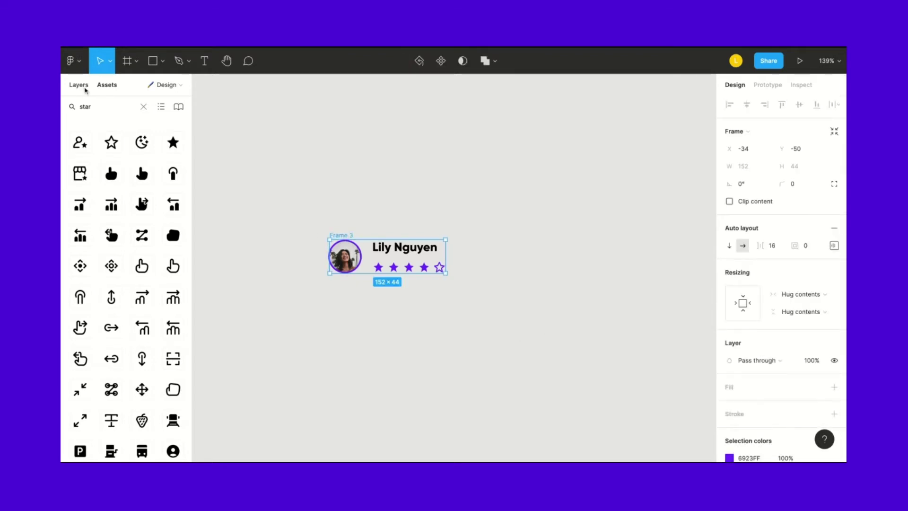
click(85, 89)
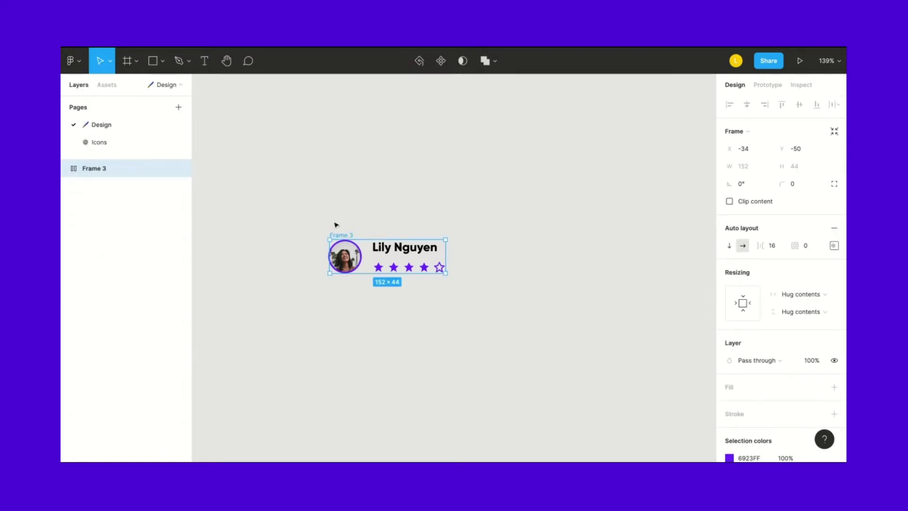
double_click(99, 169)
text(Pro)
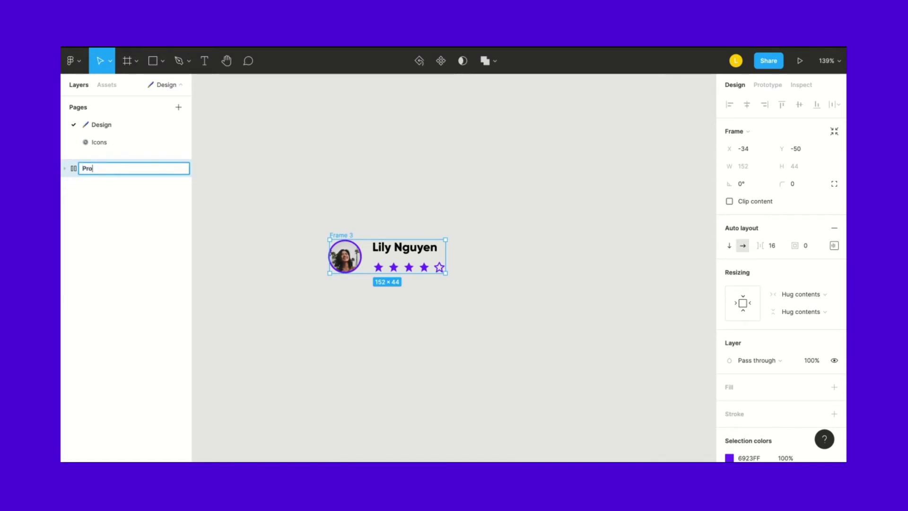
text(file?Rating)
click(105, 169)
key(BackSpace)
text(/)
click(333, 316)
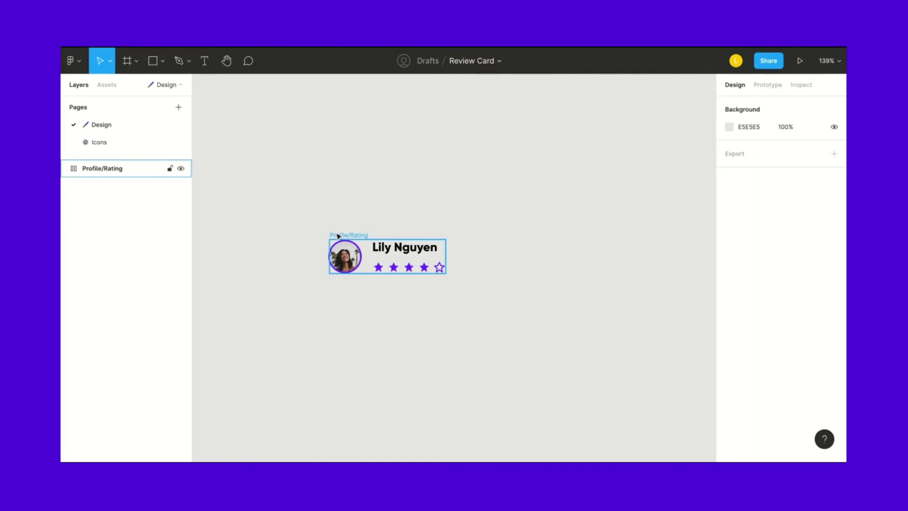
scroll(411, 331, right, 3)
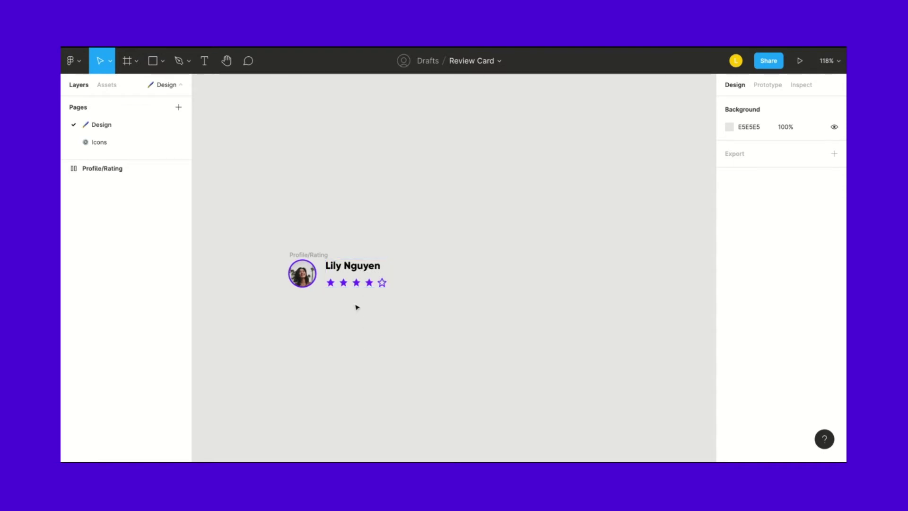
Paste a copy of the name text and drag it out to the right.
click(346, 266)
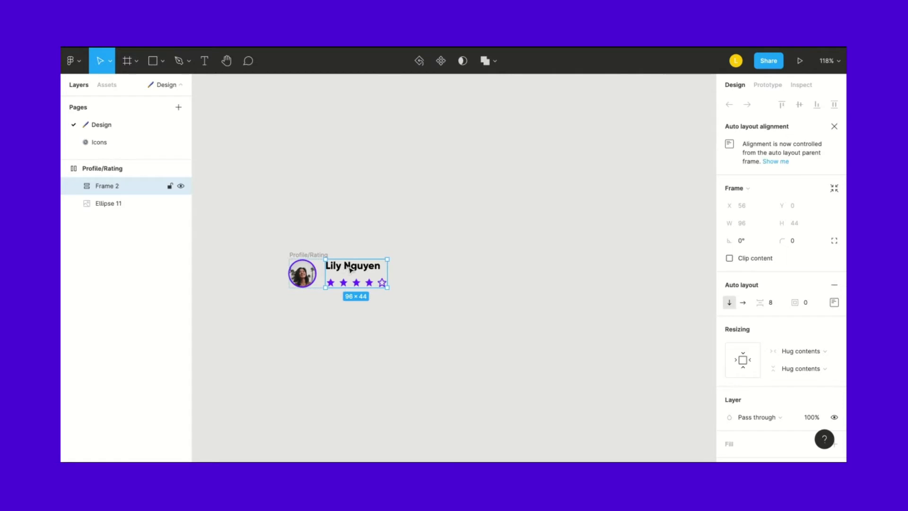
click(349, 268)
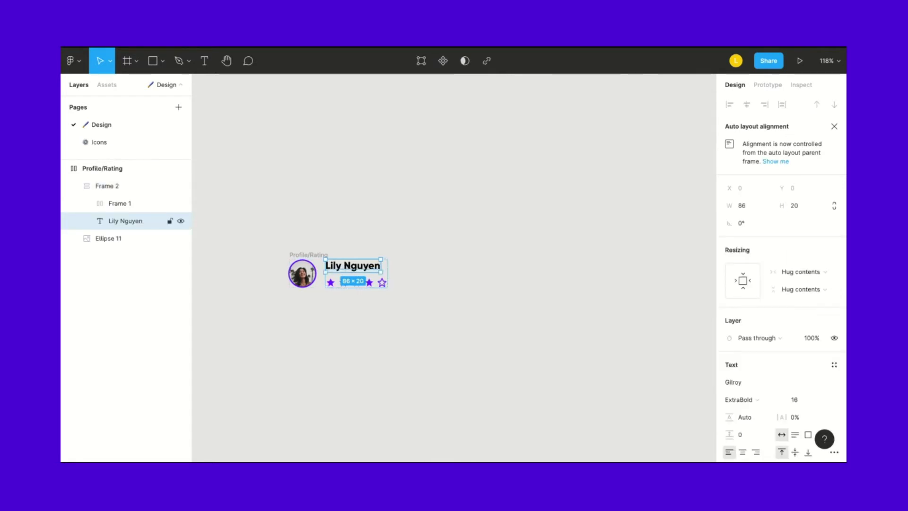
key(ctrl+v)
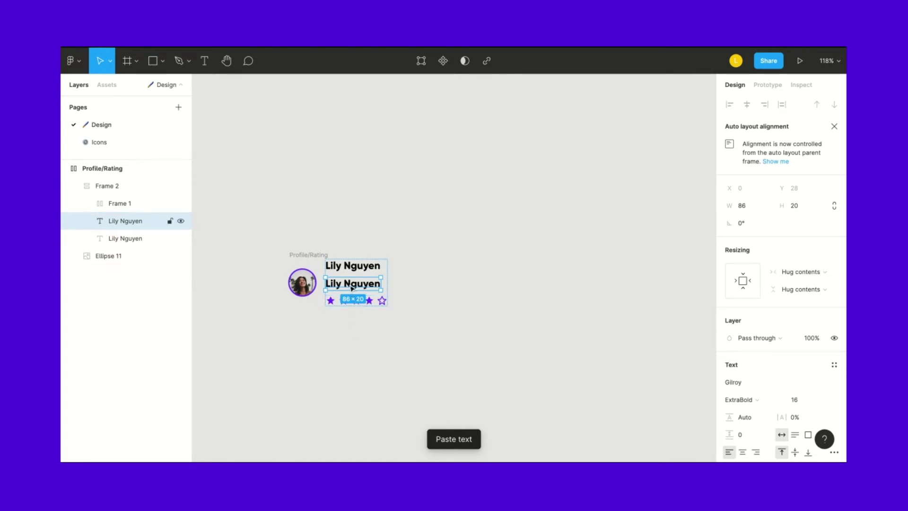
drag(351, 289, 538, 280)
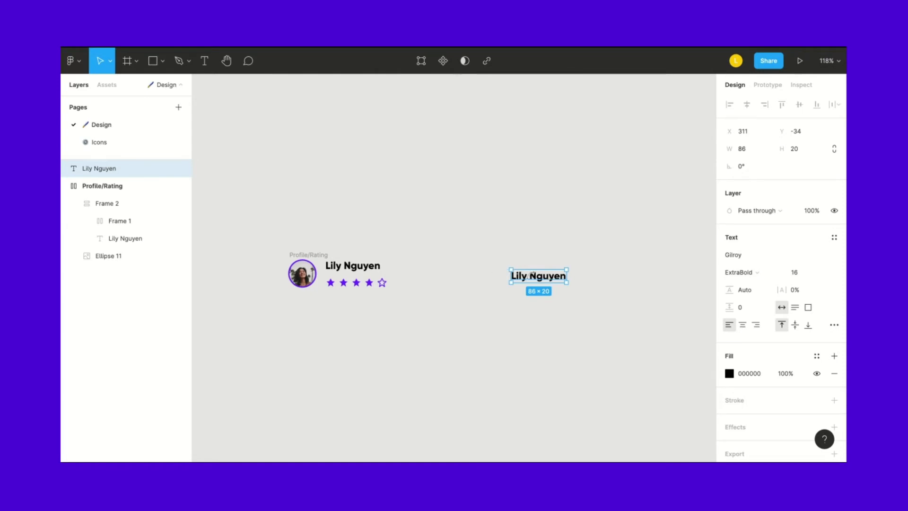
Change the copy to 'Feb 8, 2021' and move it level with the name.
double_click(537, 277)
text(Fe)
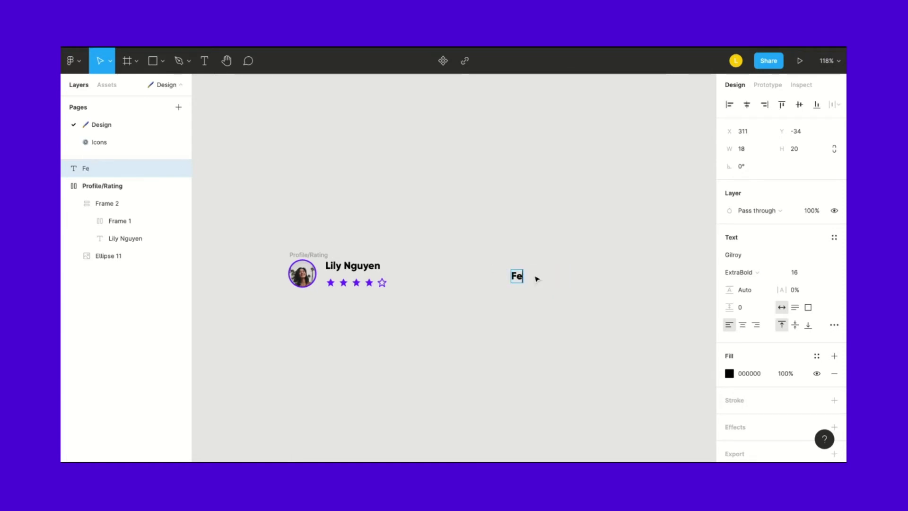
text(b 8, 2021)
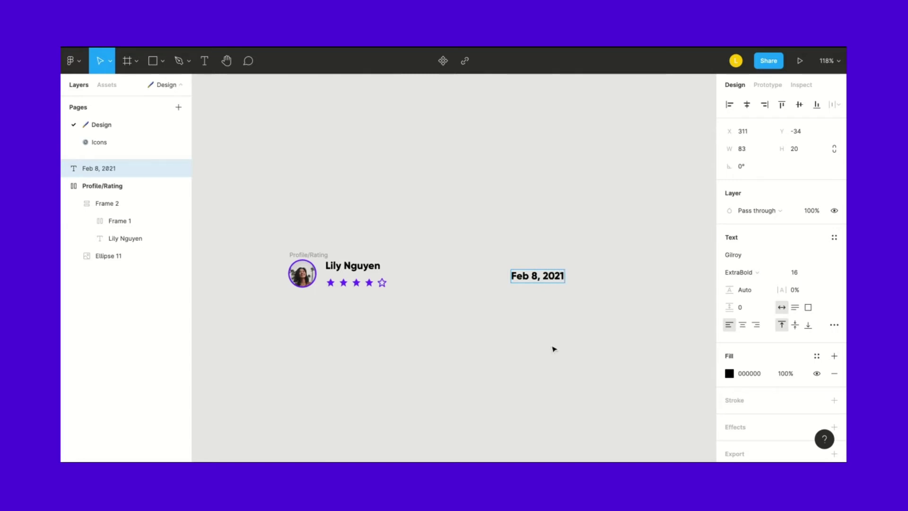
key(Escape)
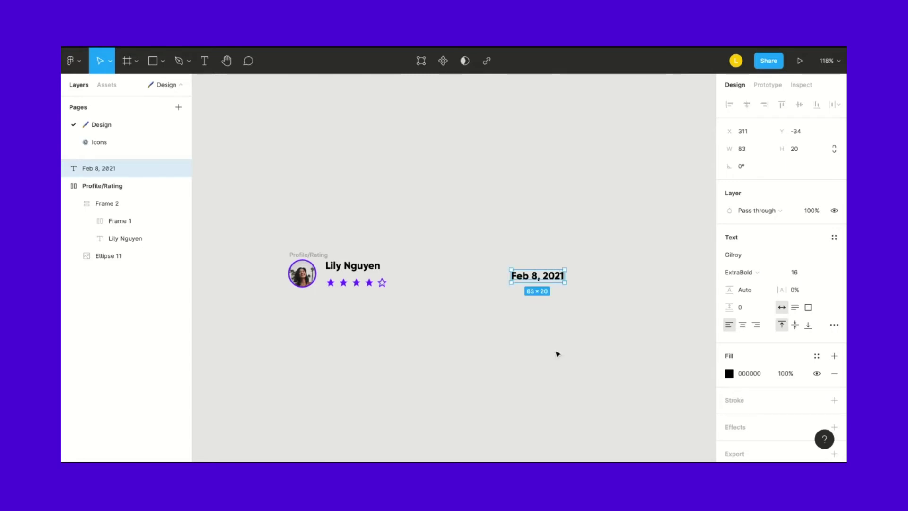
click(558, 354)
click(545, 275)
drag(548, 279, 505, 263)
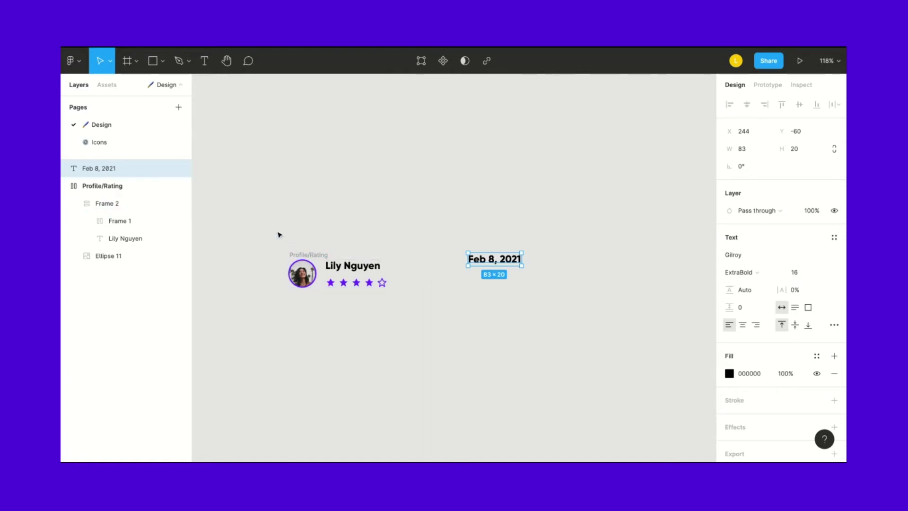
Wrap the profile block and date in an auto-layout row, aligned top-left with space-between distribution.
mouse_move(259, 217)
mouse_down()
mouse_move(326, 255)
mouse_move(599, 353)
mouse_move(263, 221)
mouse_up()
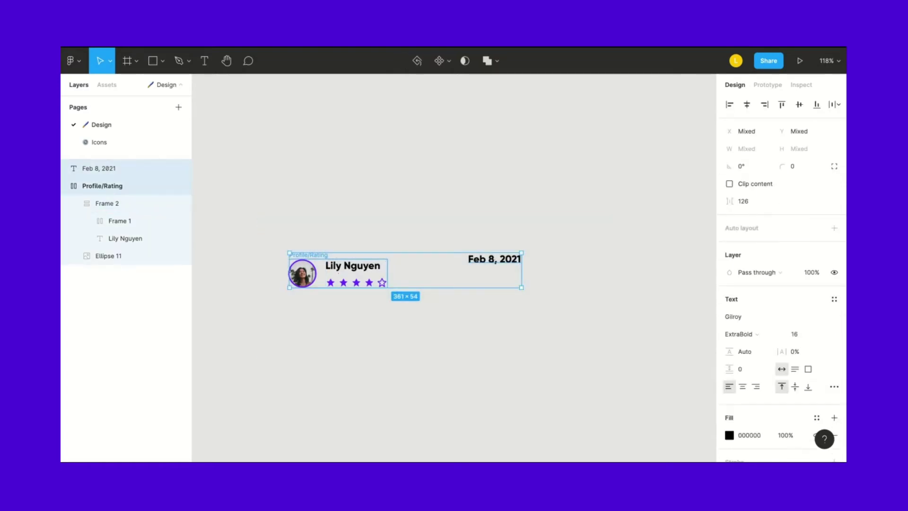
key(shift+a)
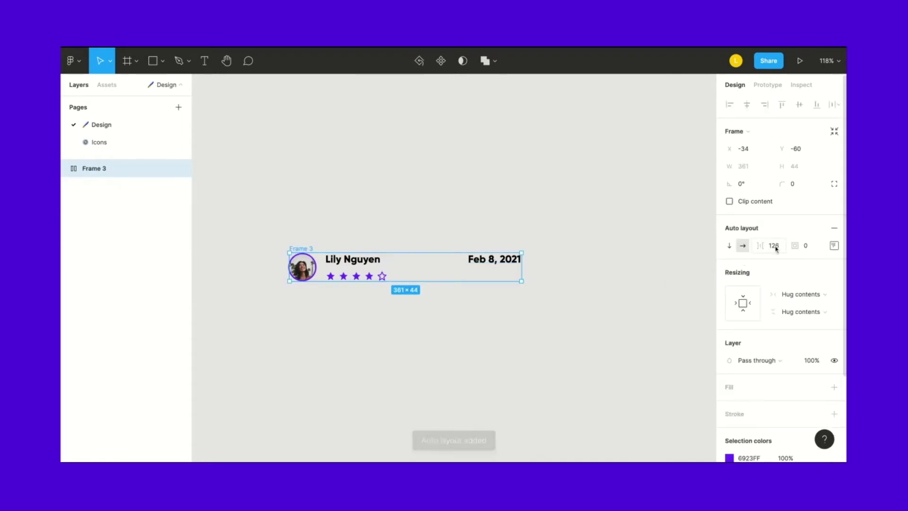
click(834, 245)
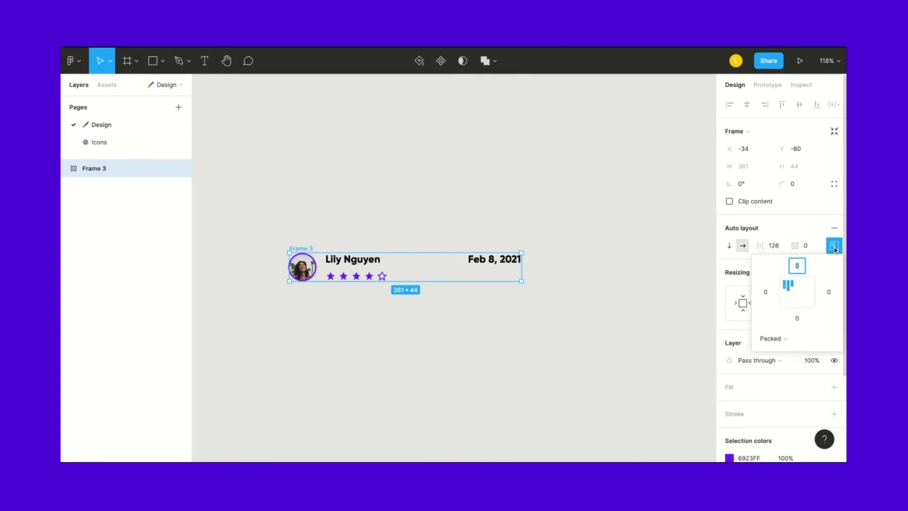
click(788, 285)
click(782, 339)
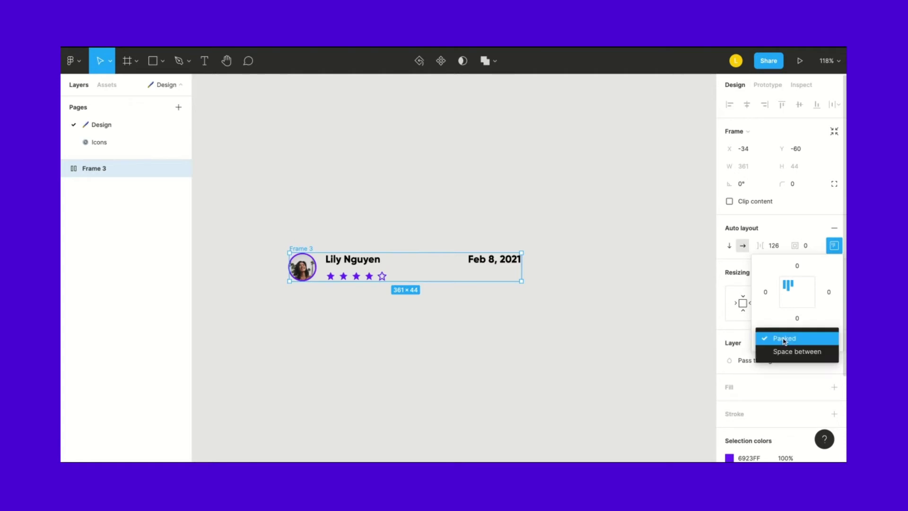
click(787, 351)
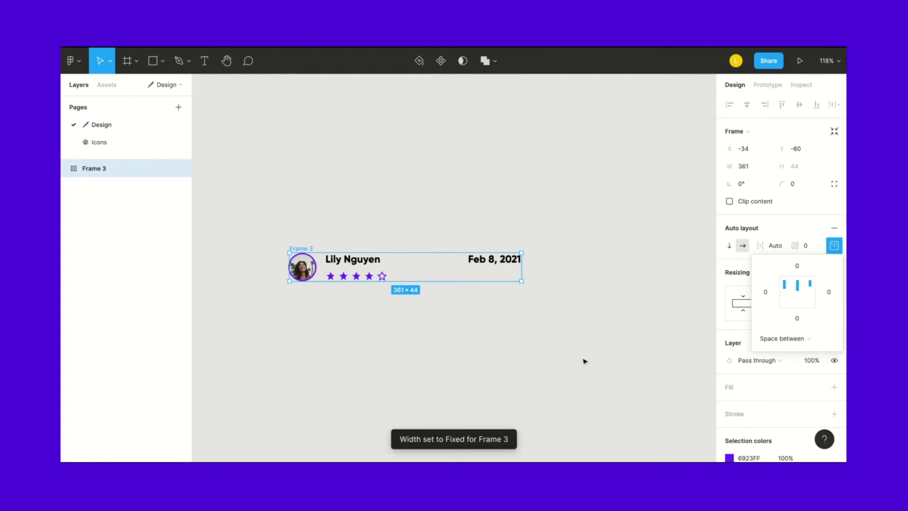
click(596, 367)
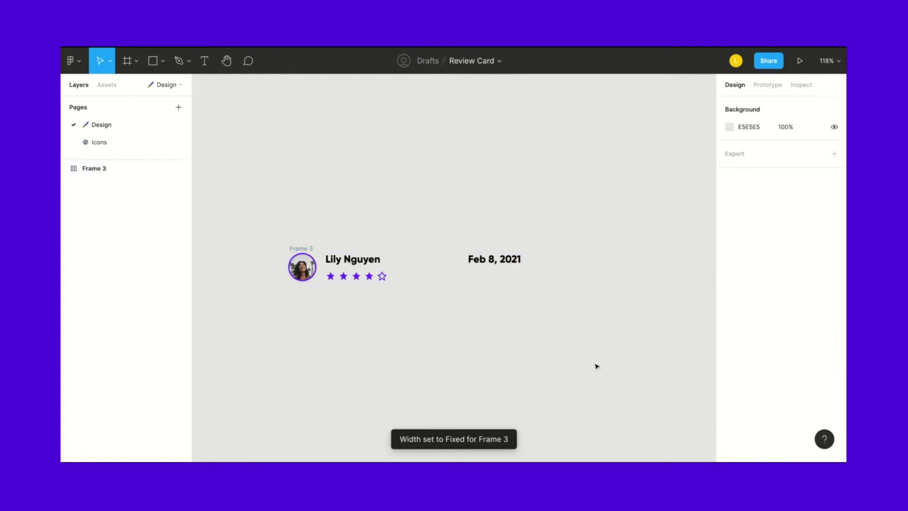
Adjust the row's width, trying 512 and 413, then settling on 377 px.
click(304, 249)
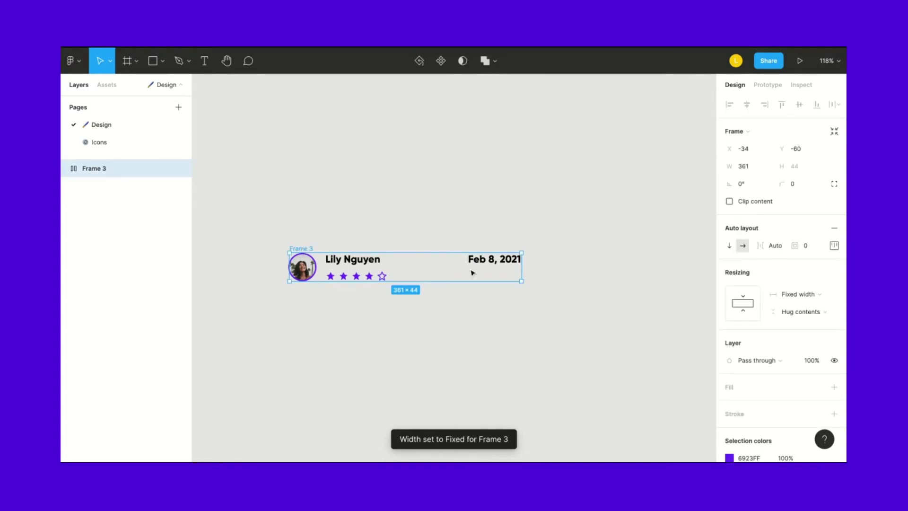
drag(521, 270, 587, 271)
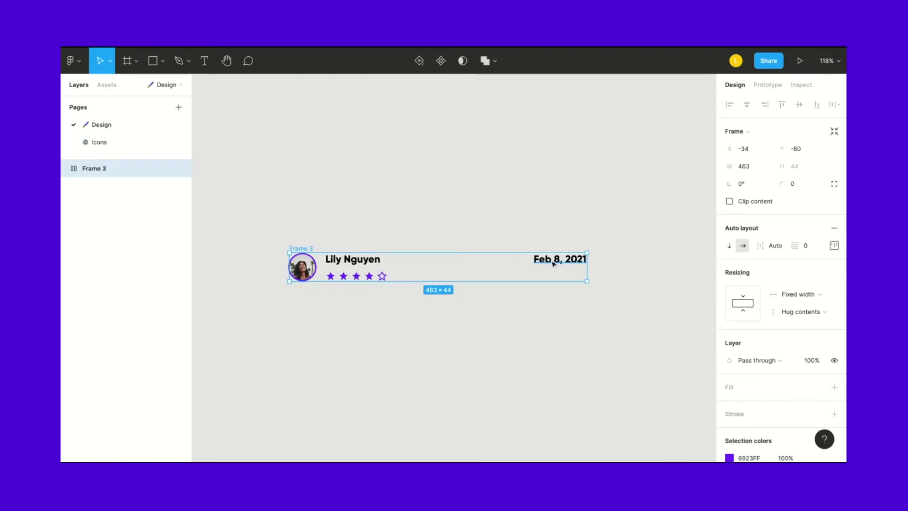
drag(589, 265, 618, 266)
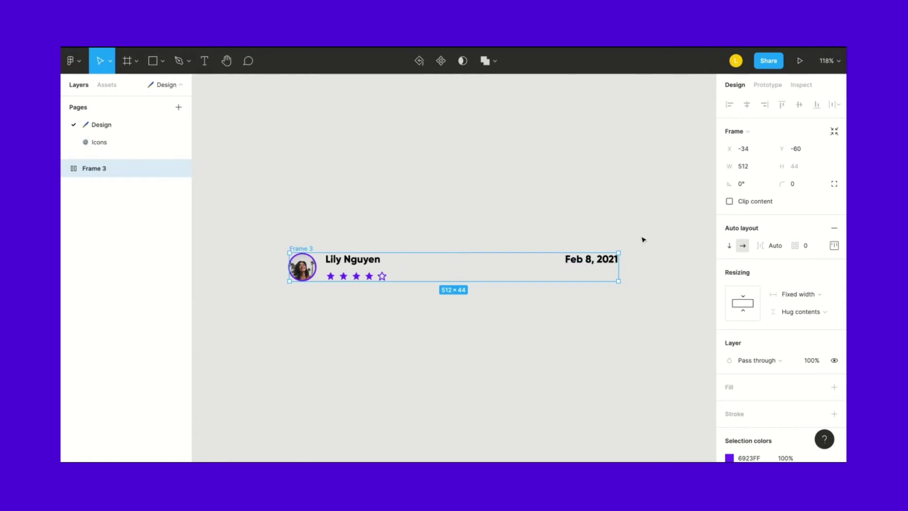
drag(615, 265, 554, 266)
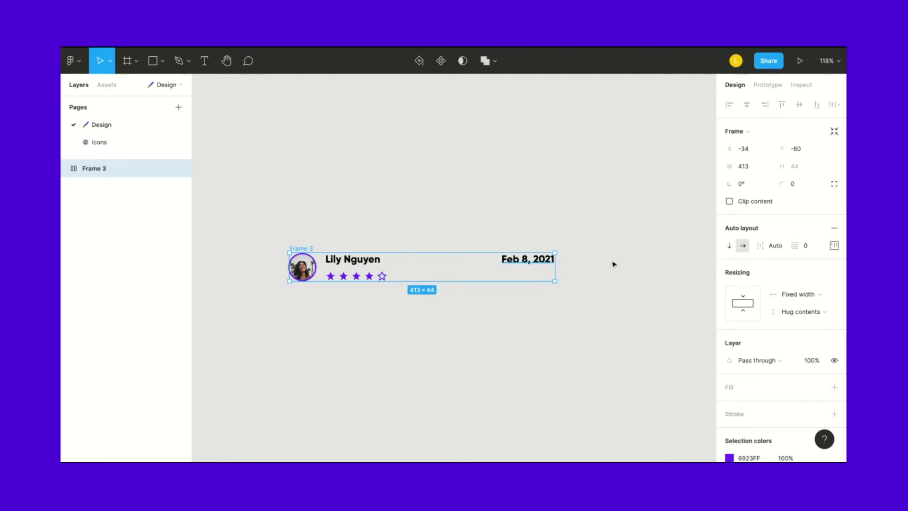
click(833, 245)
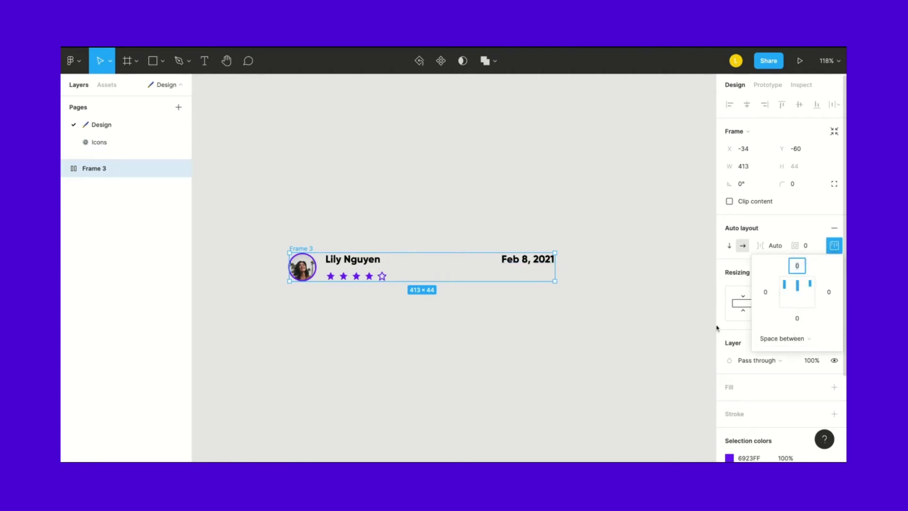
click(589, 350)
click(304, 258)
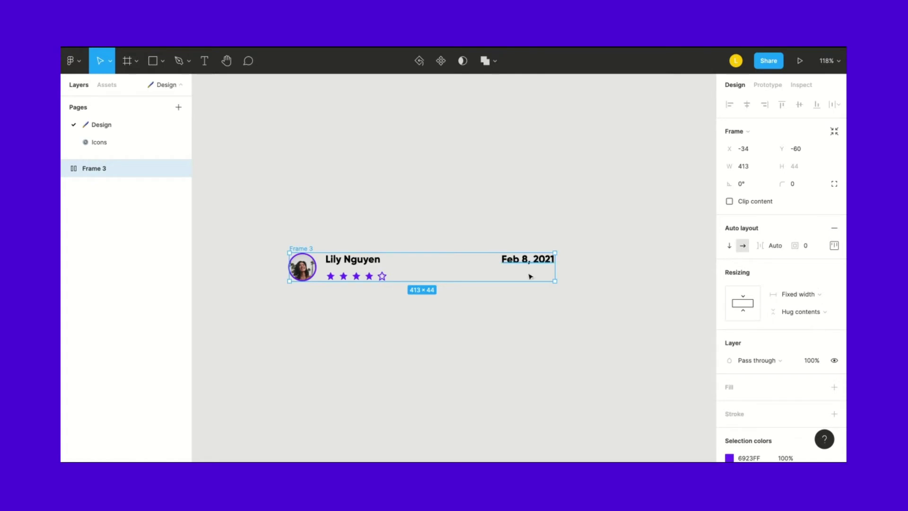
drag(553, 268, 542, 268)
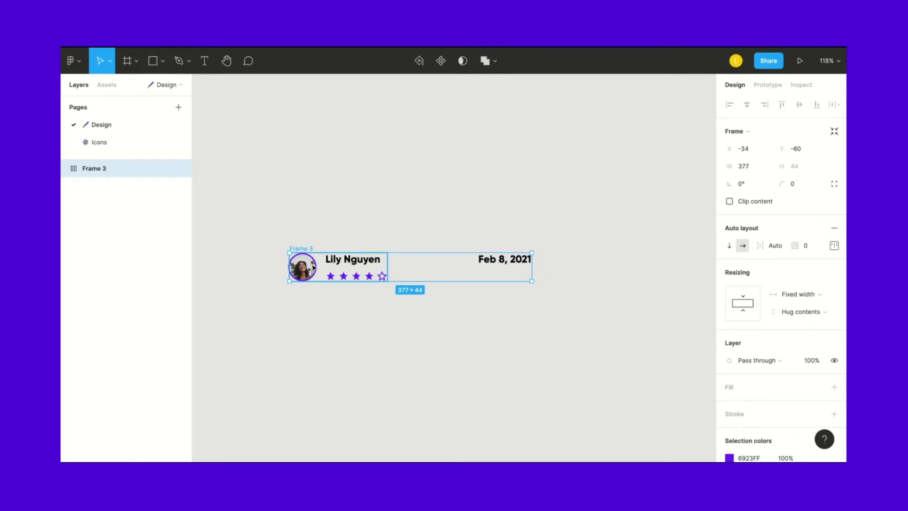
Rename the profile and date row frame to 'Profile/Date'.
double_click(104, 169)
text(Profile/Date)
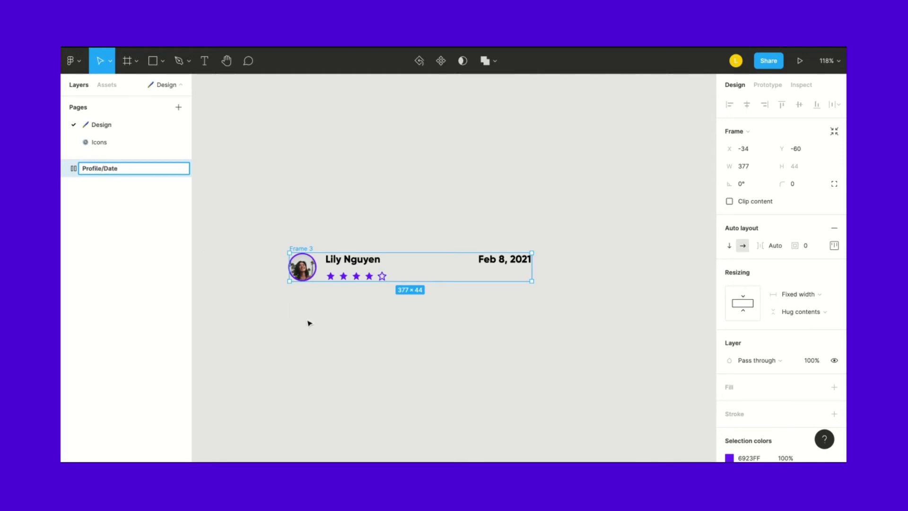
click(309, 323)
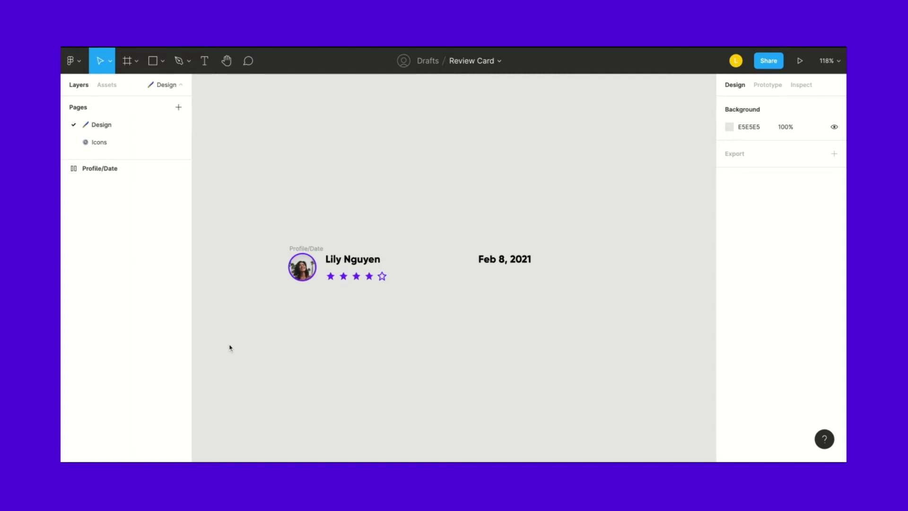
Search the icon asset library for 'box'.
click(105, 148)
click(101, 125)
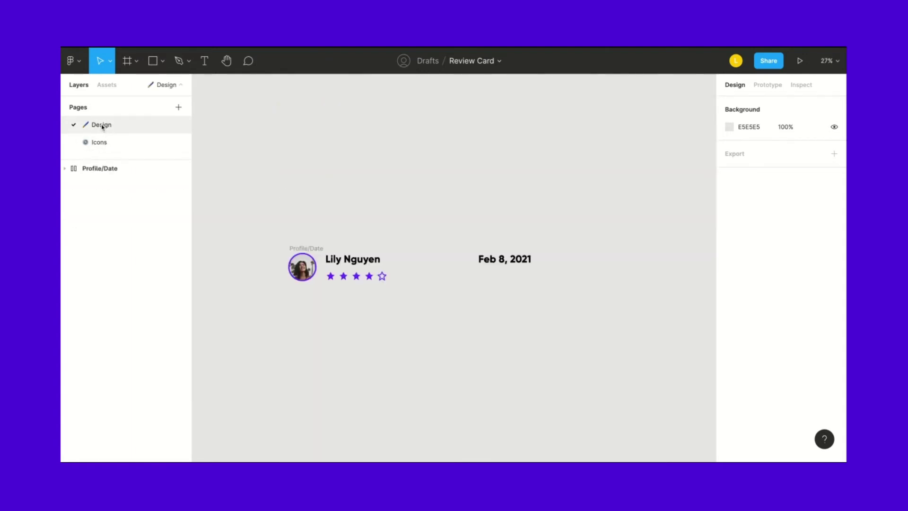
click(107, 85)
text(box)
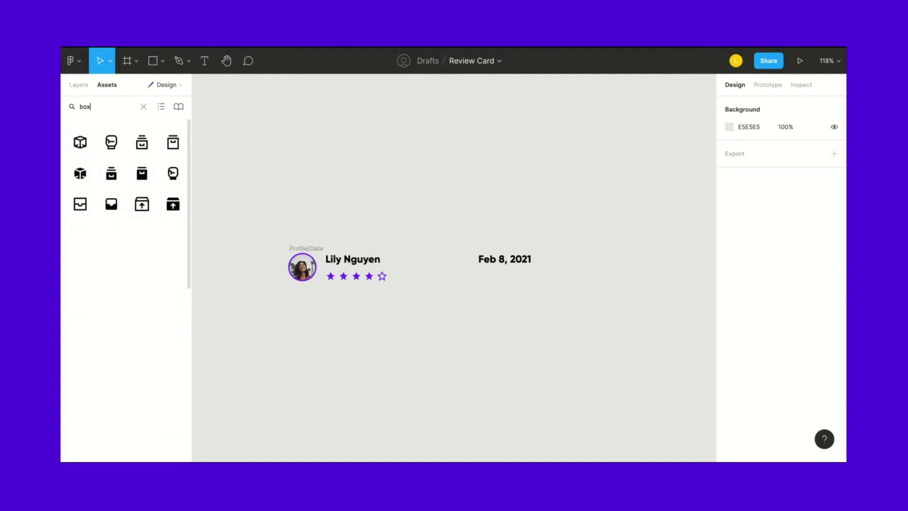
Insert the box icon from Assets, resize it to 16 px, and place it below the profile photo.
click(81, 143)
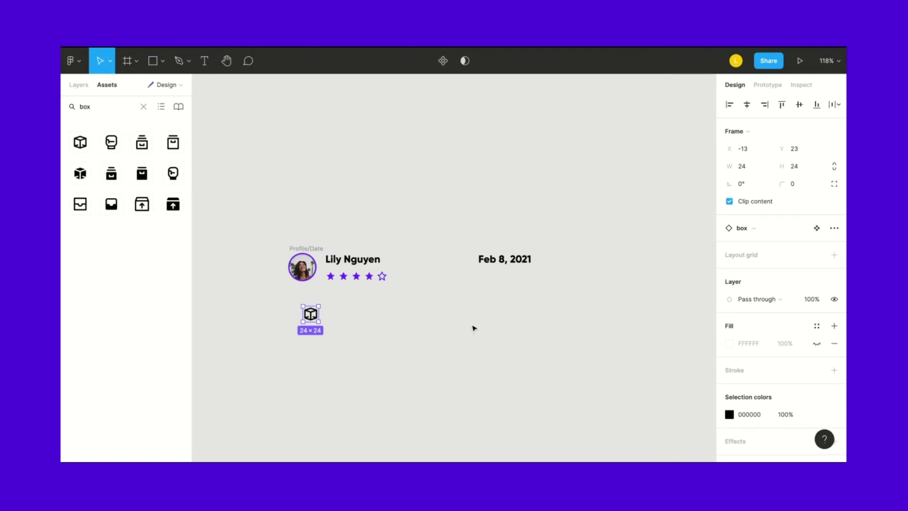
click(799, 167)
double_click(799, 167)
text(16)
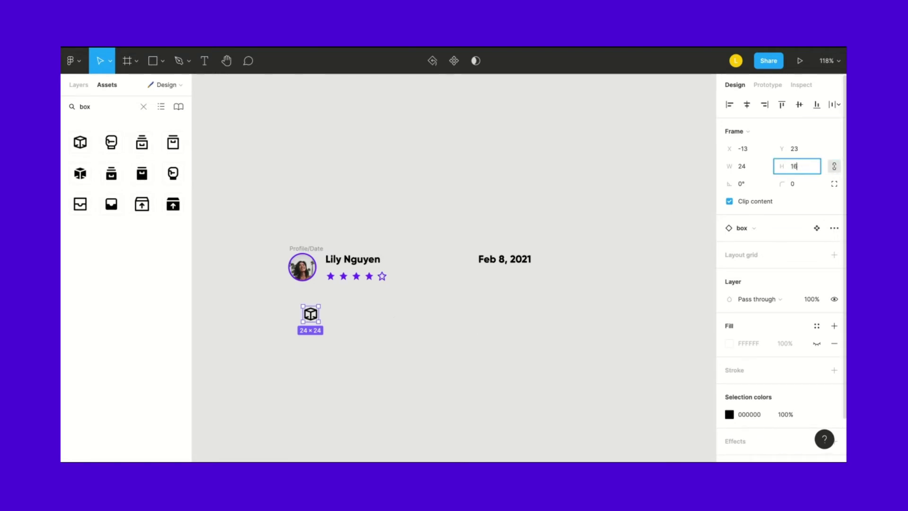
key(Return)
click(468, 388)
scroll(333, 326, up, 3)
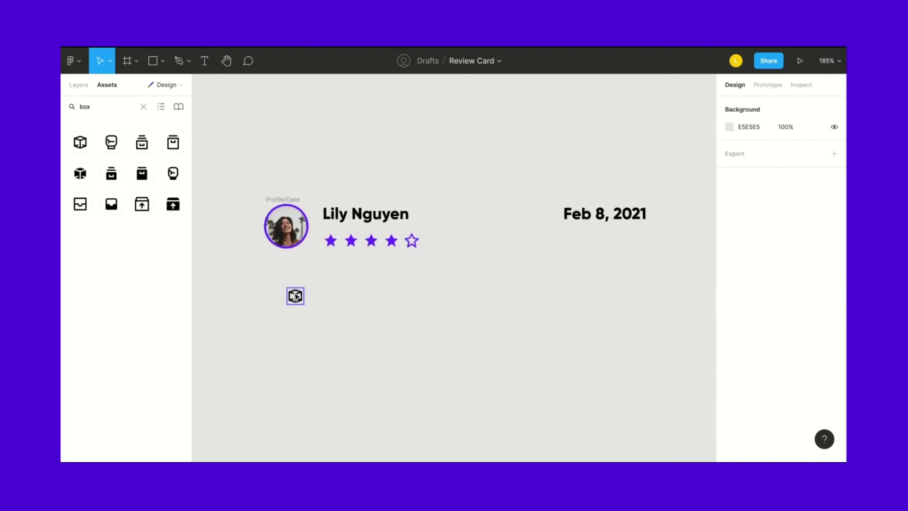
click(294, 296)
drag(293, 296, 288, 311)
Add the text 'My SQL Practice Data Set' to the right of the box icon.
click(372, 331)
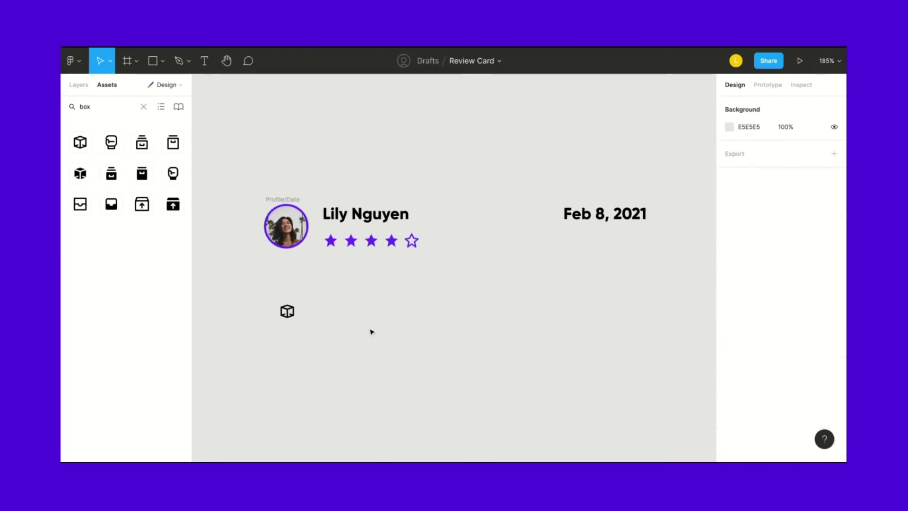
click(206, 61)
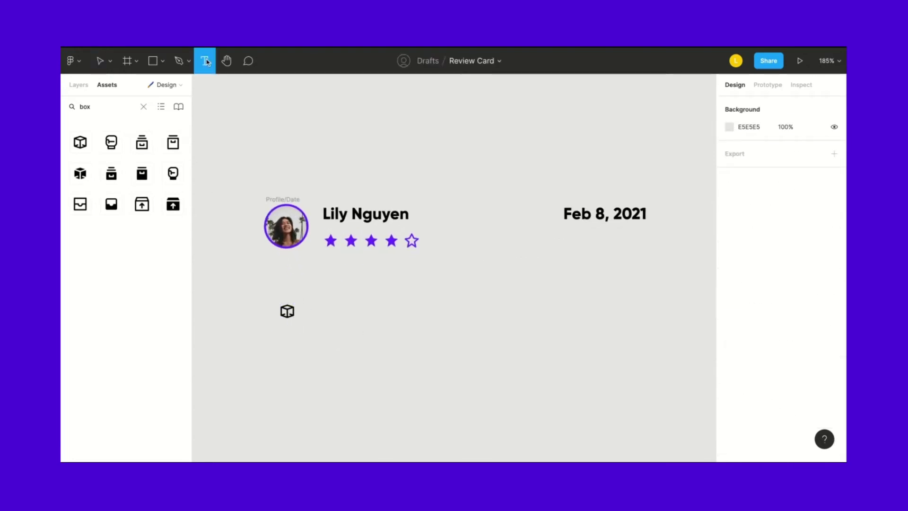
click(335, 314)
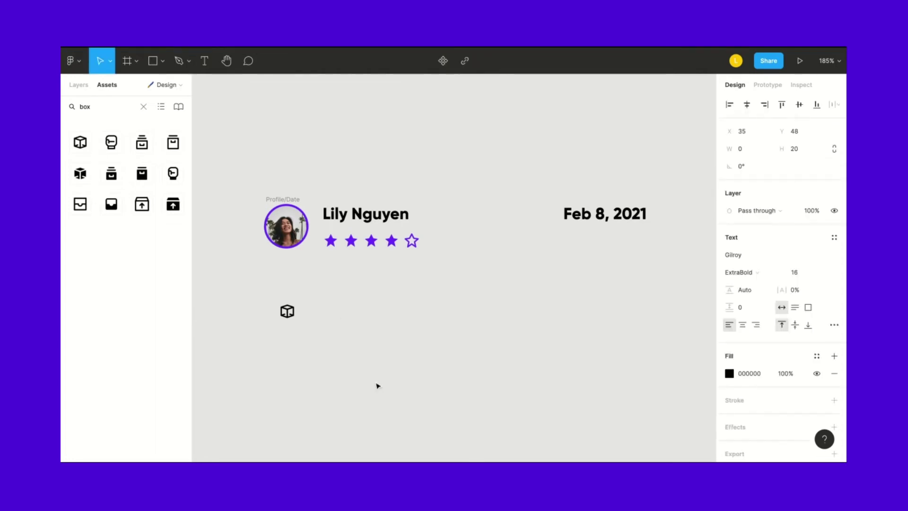
text(My SQL)
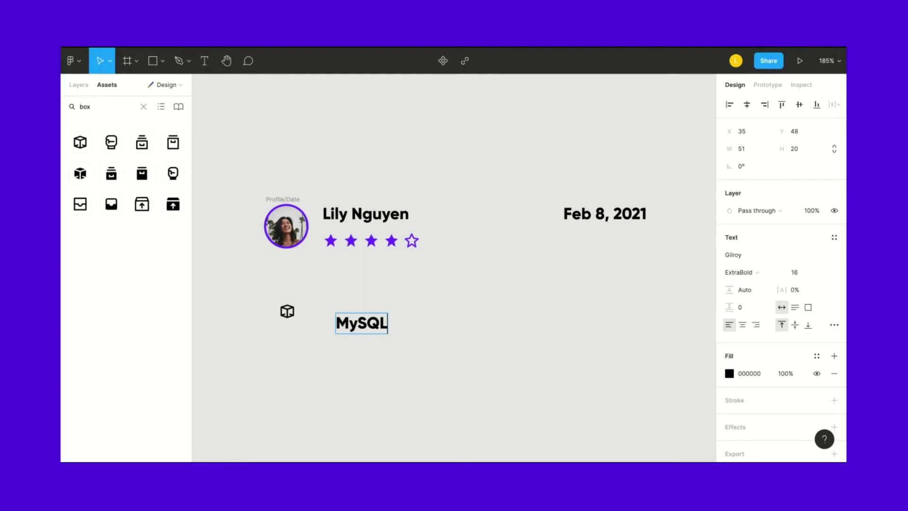
text( Practice Data Set)
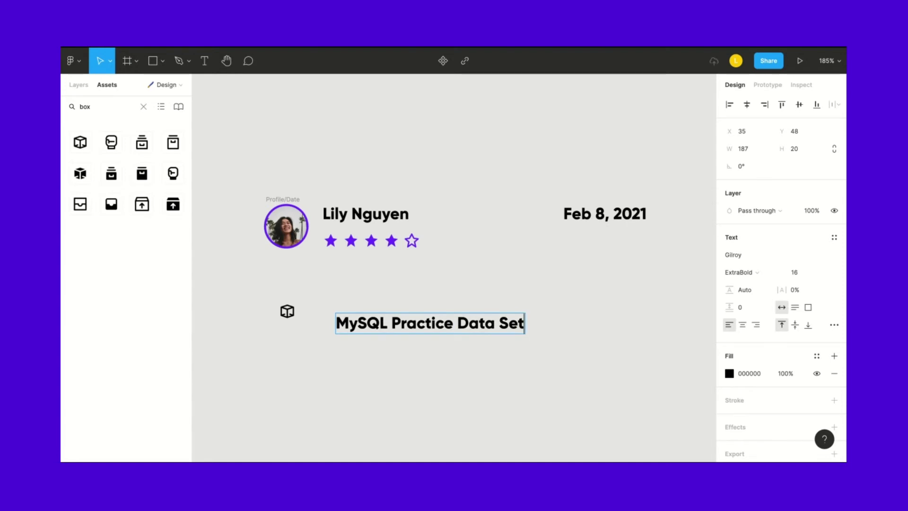
scroll(416, 397, down, 5)
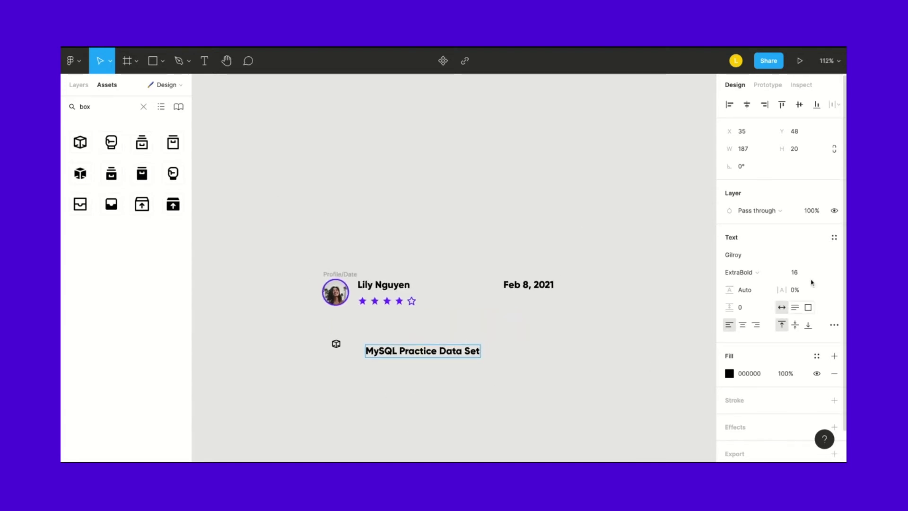
key(Escape)
scroll(368, 365, up, 2)
click(383, 386)
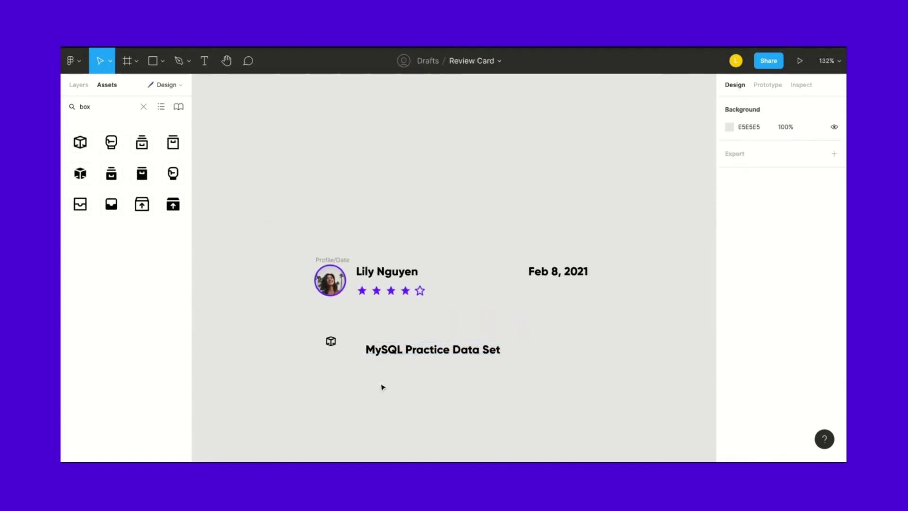
click(395, 356)
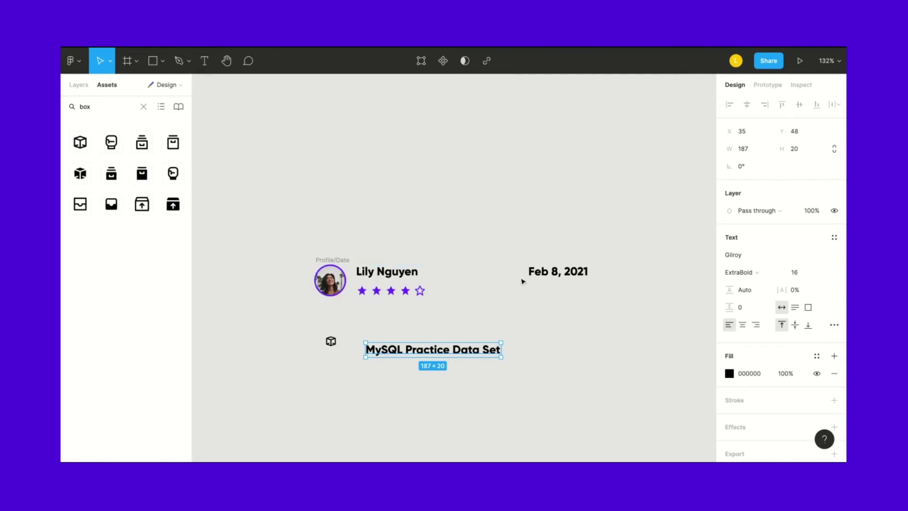
click(558, 275)
click(575, 362)
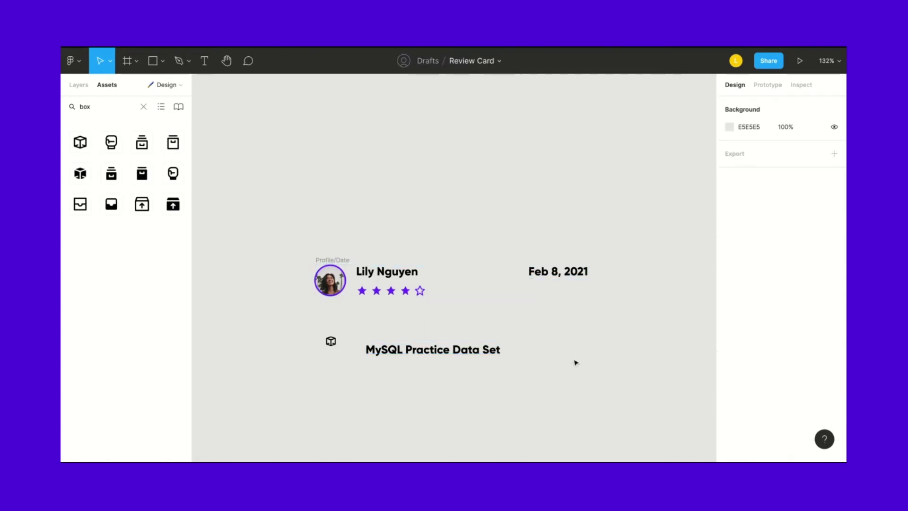
click(406, 350)
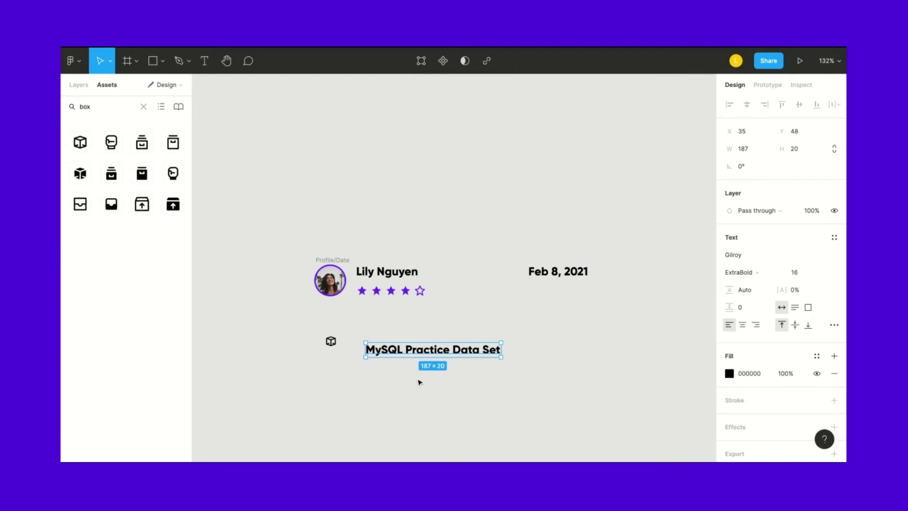
Set the product name text to a 14 px font size.
double_click(415, 343)
click(795, 274)
text(1)
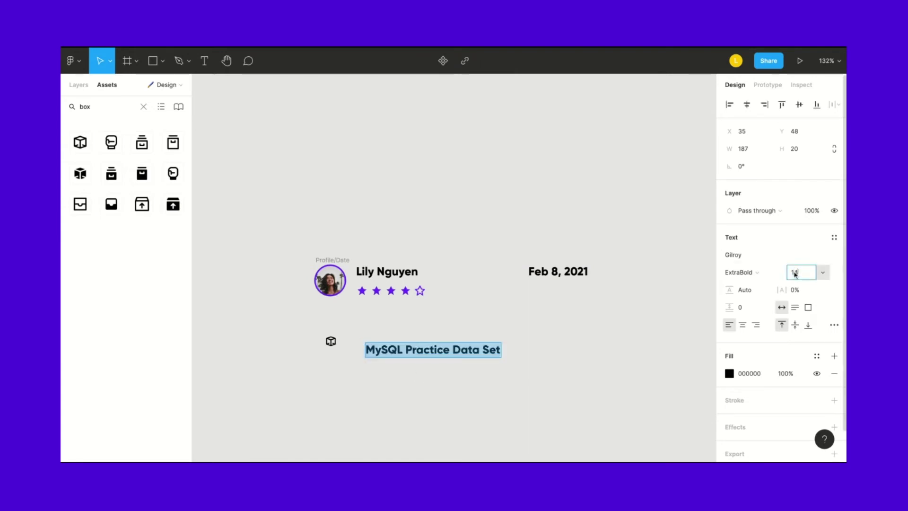
text(4)
key(Return)
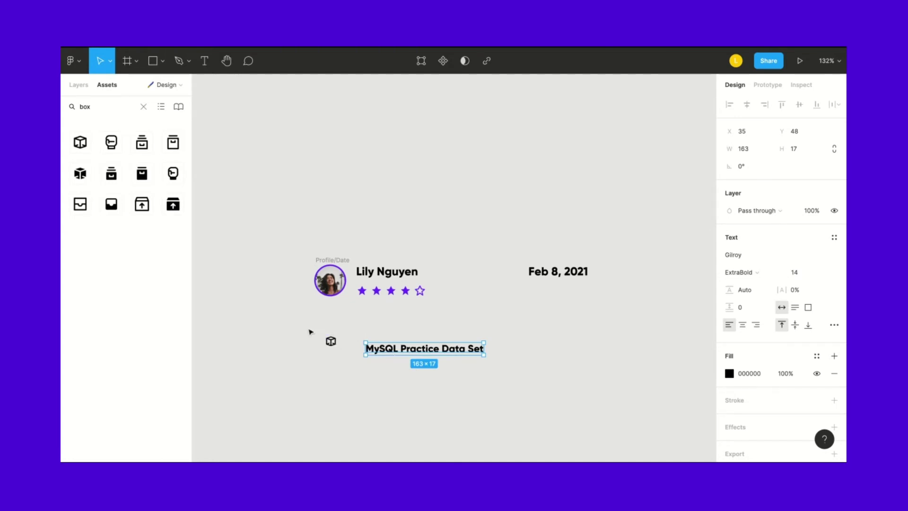
key(ctrl+z)
click(289, 329)
Wrap the box icon and text in an auto-layout row, left-centre aligned with 8 px spacing.
drag(290, 328, 521, 383)
key(shift+a)
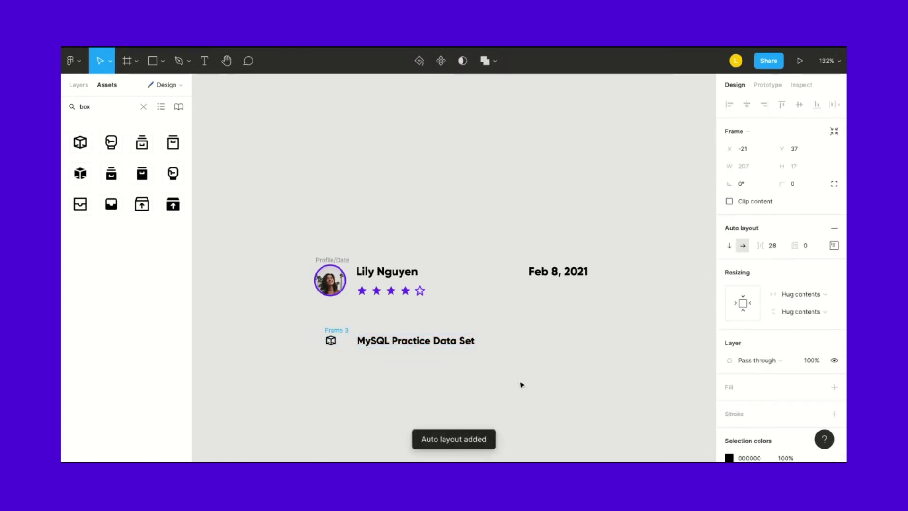
click(834, 246)
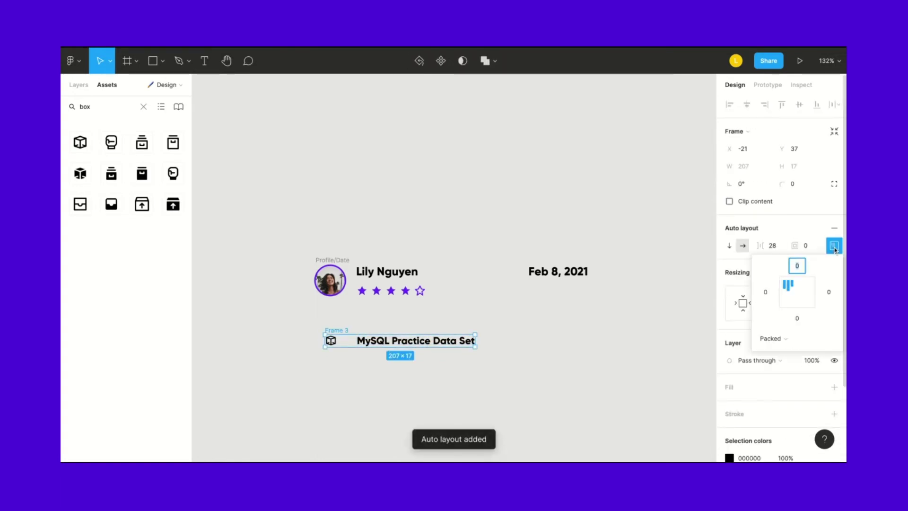
click(789, 295)
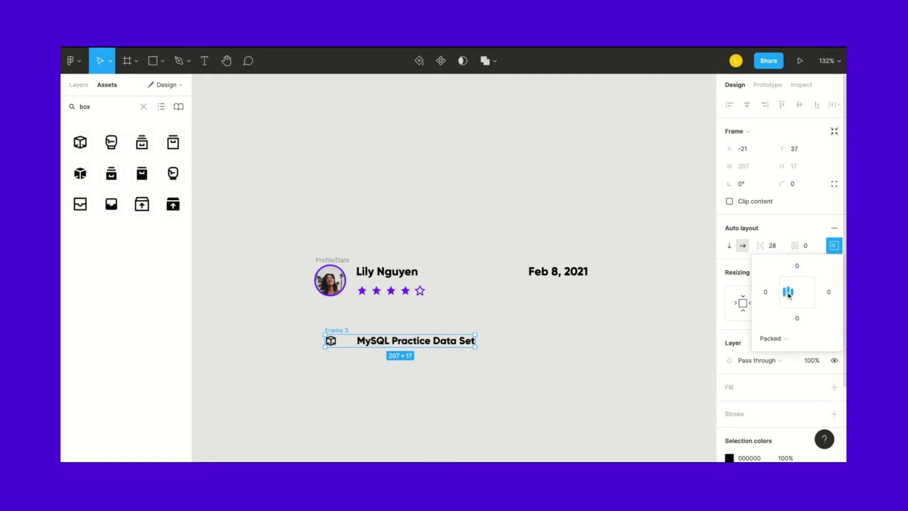
click(773, 245)
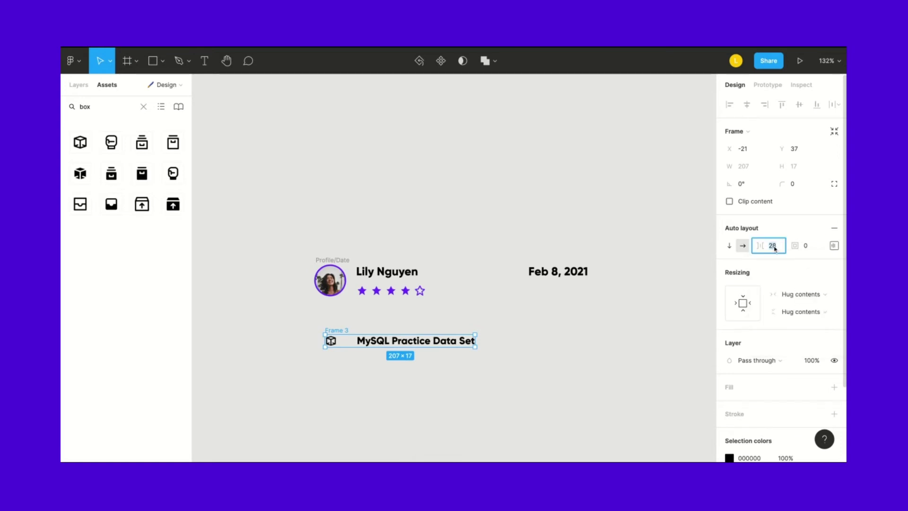
key(Return)
click(773, 246)
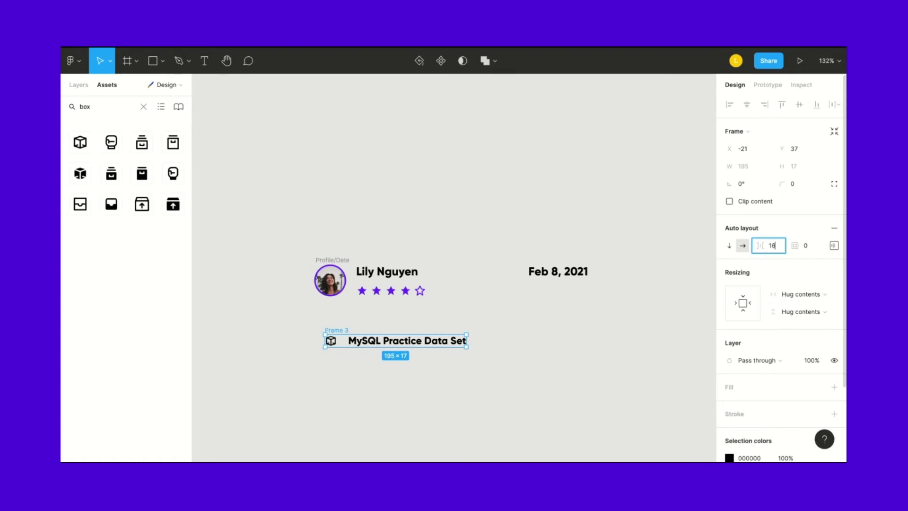
text(8)
key(Return)
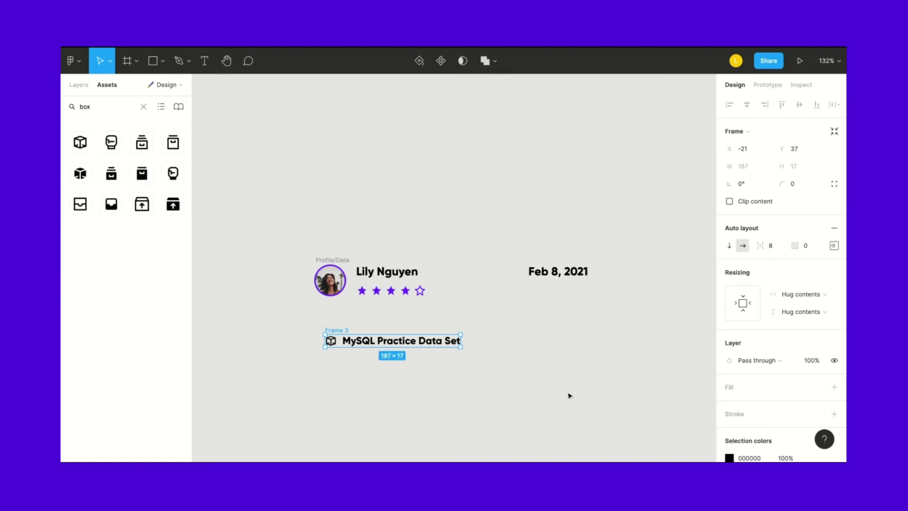
click(515, 388)
click(338, 333)
Rename the icon-and-text row to 'Product Name'.
click(83, 86)
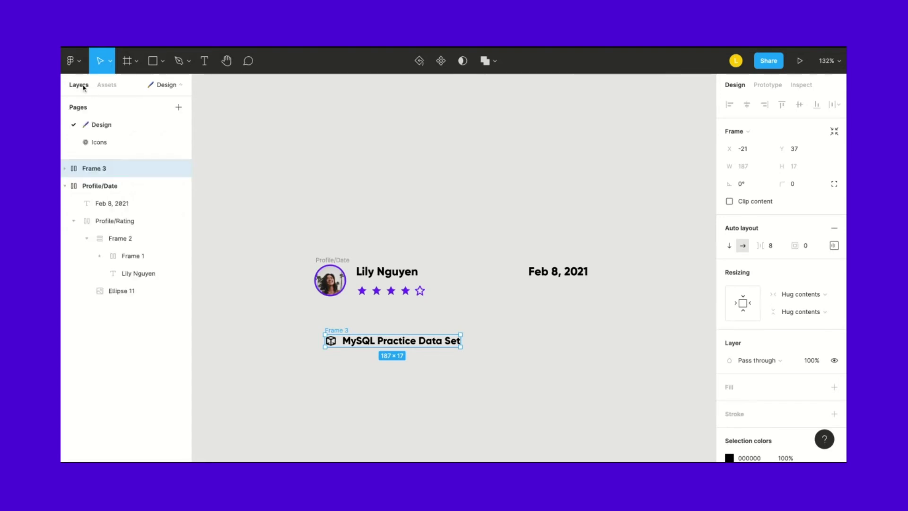
double_click(97, 169)
text(Product)
text(Name)
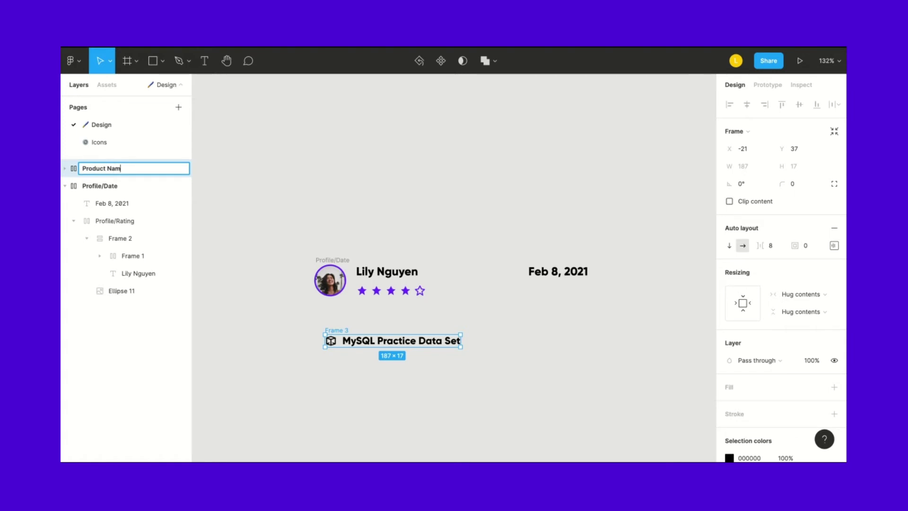
click(262, 361)
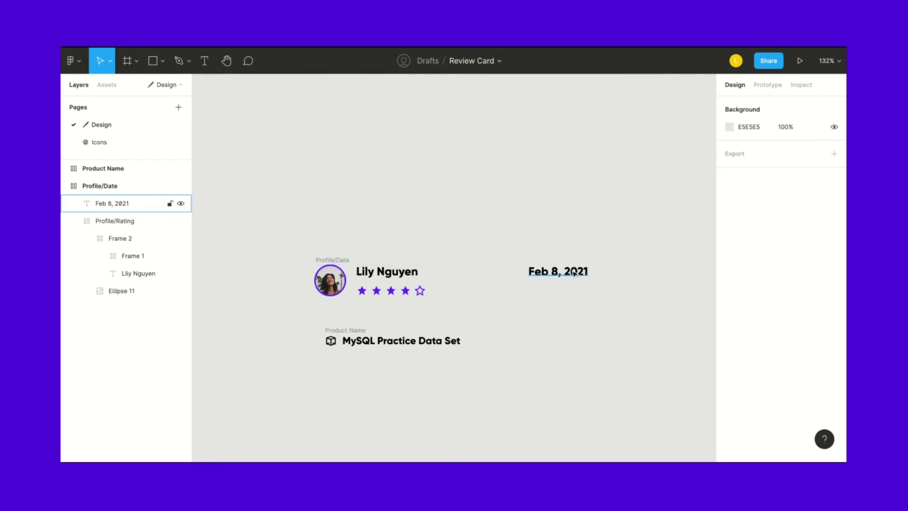
Widen the Profile/Date row to 386 px so the date sits further right.
click(473, 279)
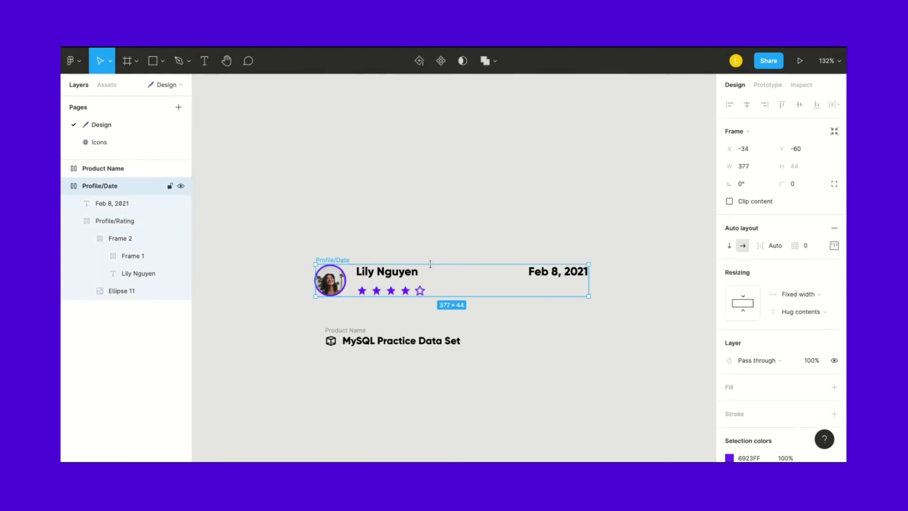
mouse_move(591, 286)
mouse_down()
mouse_move(629, 286)
mouse_move(596, 286)
mouse_up()
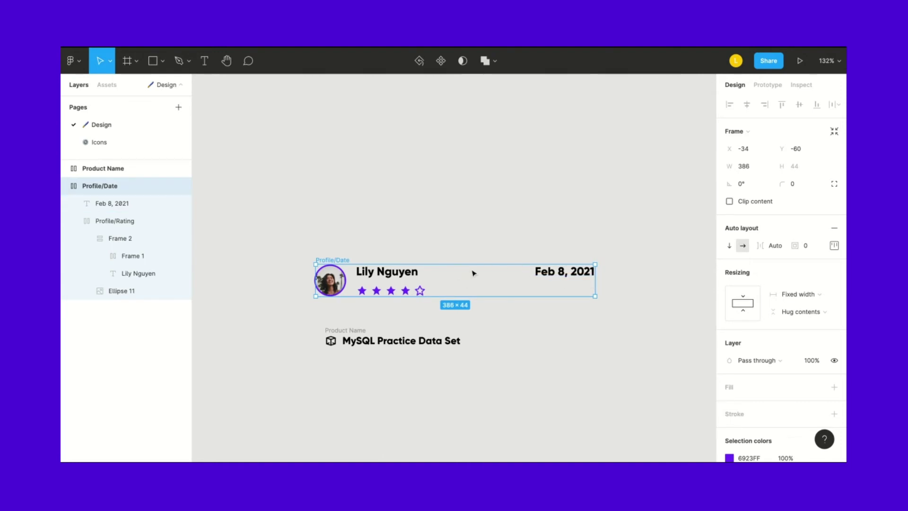
click(533, 381)
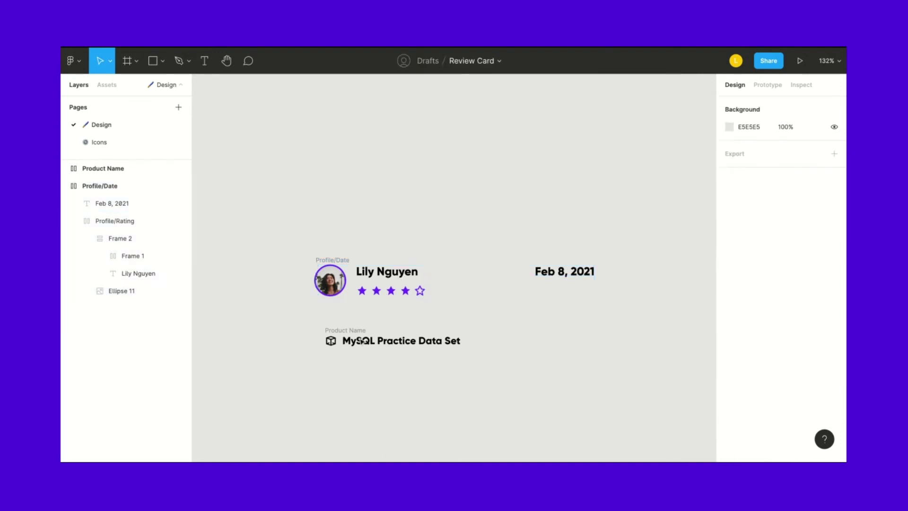
click(348, 331)
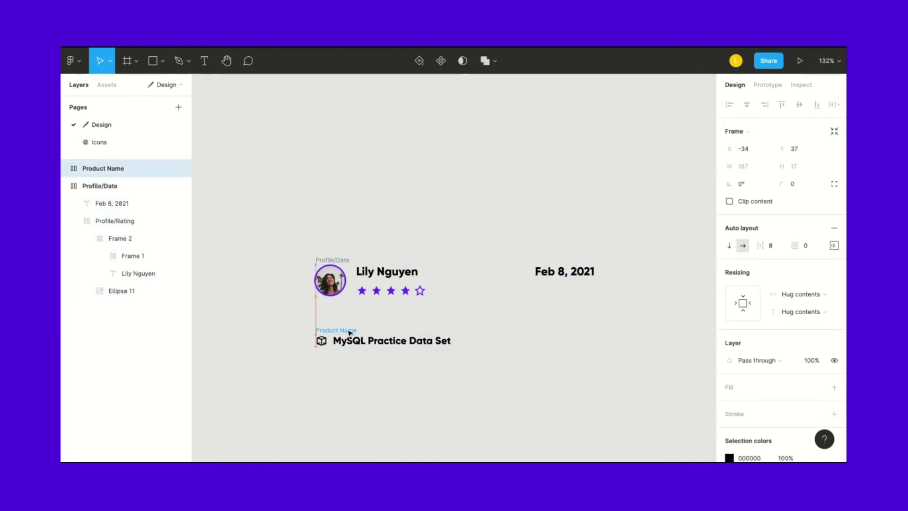
click(381, 369)
scroll(380, 370, down, 3)
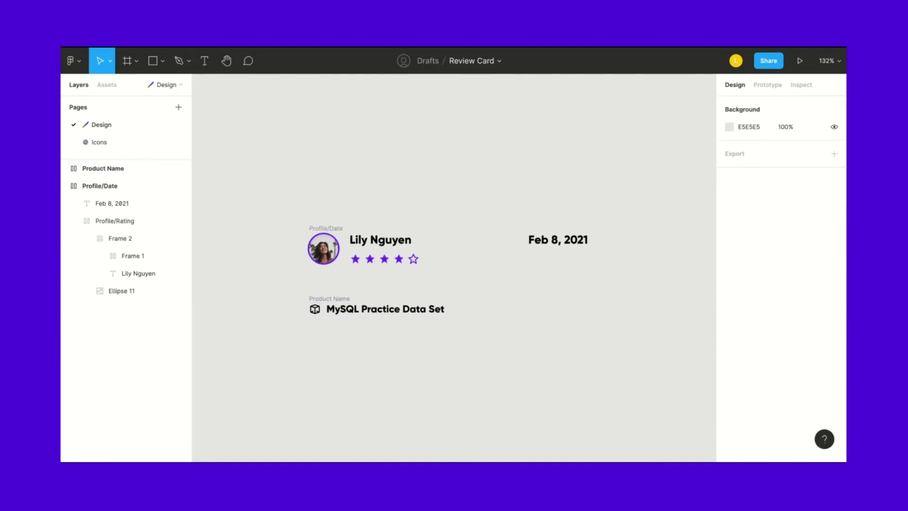
click(373, 290)
click(367, 342)
Paste the review sentence into a new text layer below the product name.
click(205, 61)
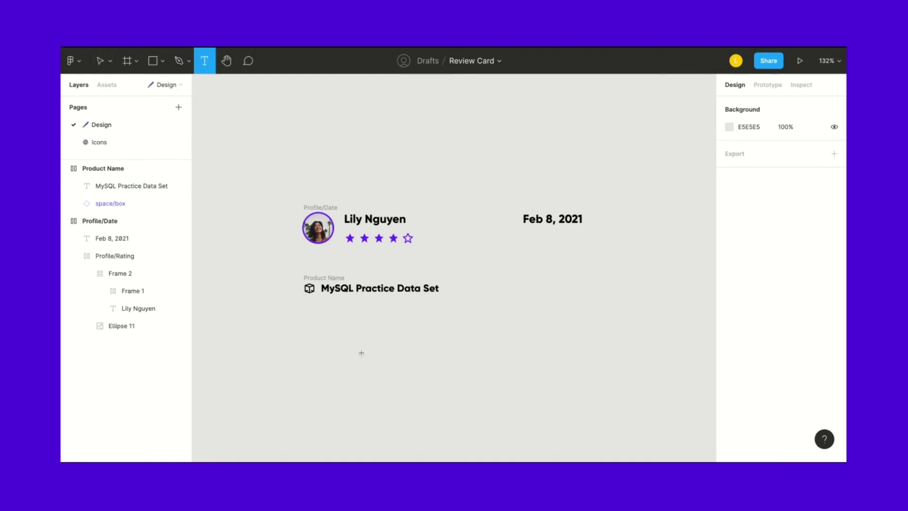
click(348, 327)
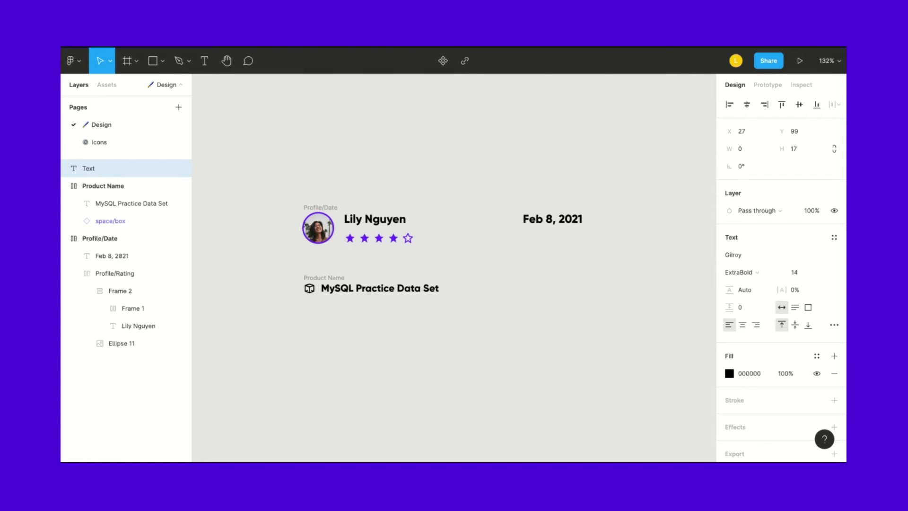
key(ctrl+v)
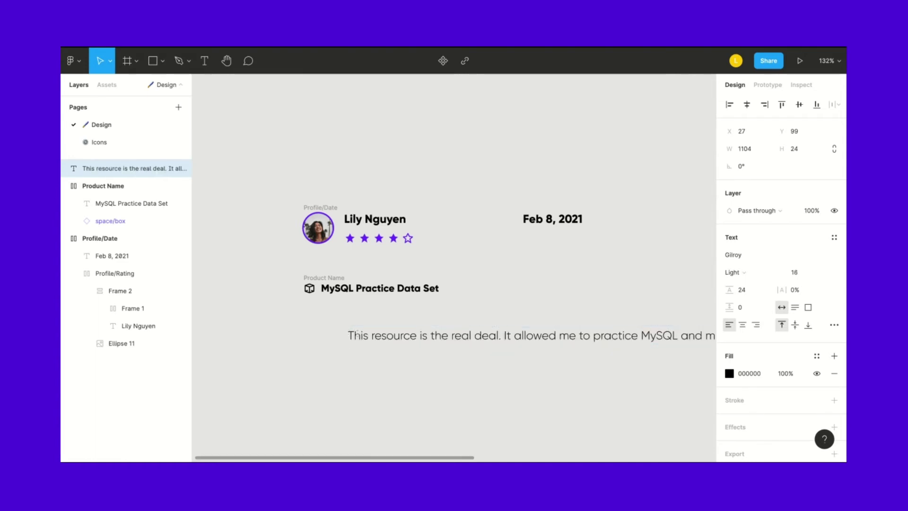
scroll(327, 349, down, 5)
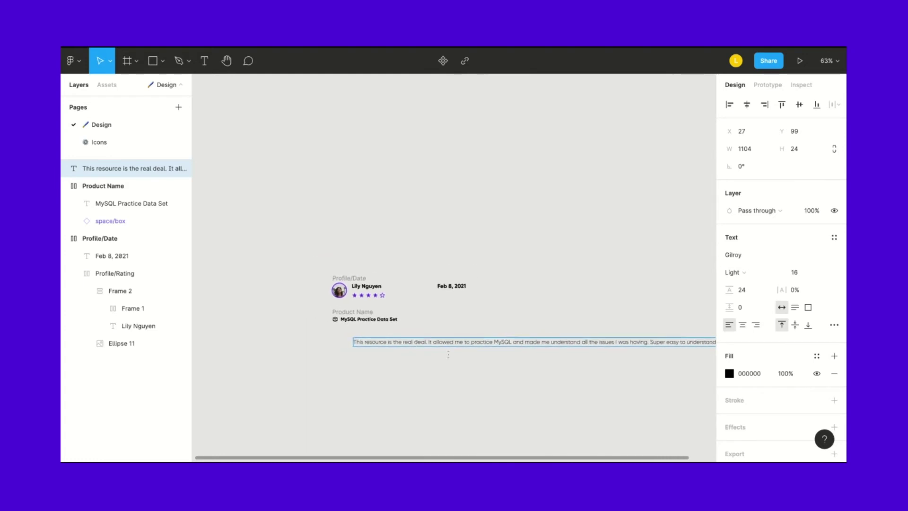
scroll(489, 376, down, 4)
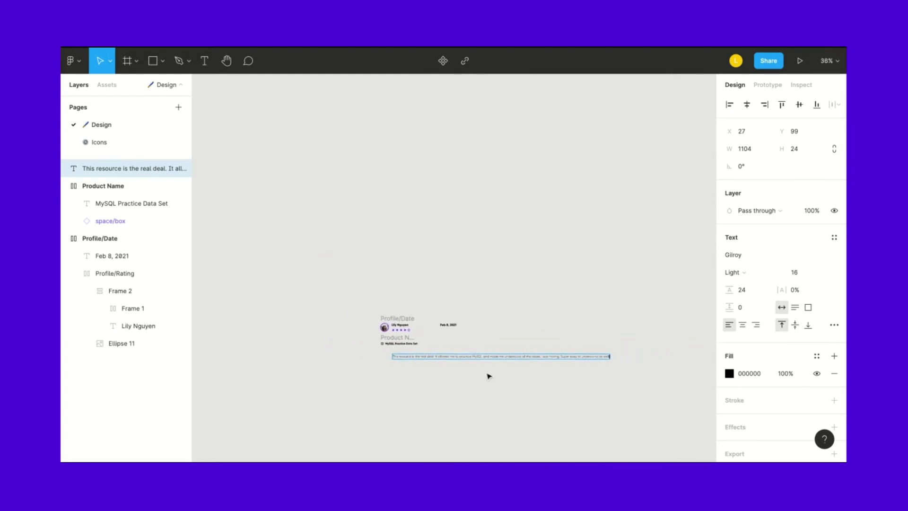
scroll(473, 363, down, 2)
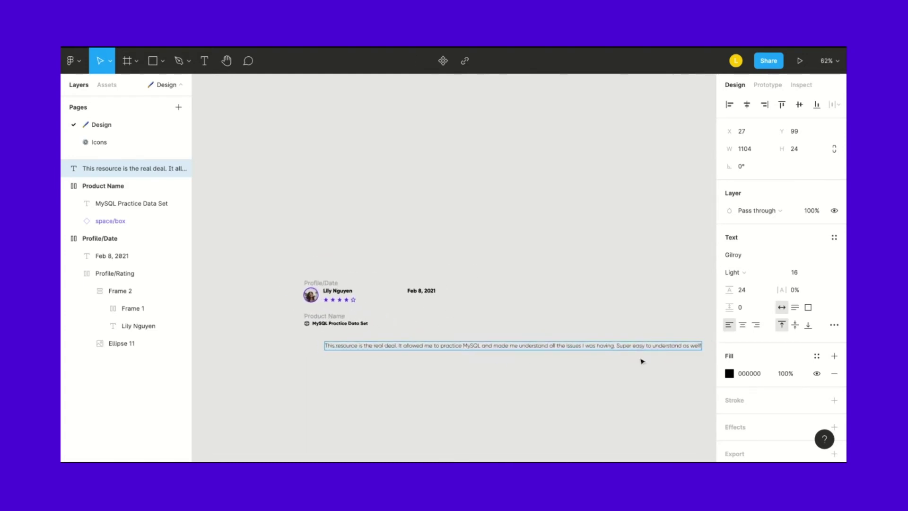
key(Escape)
Resize the review text box to about 364 px wide so it wraps over four lines.
drag(702, 349, 435, 349)
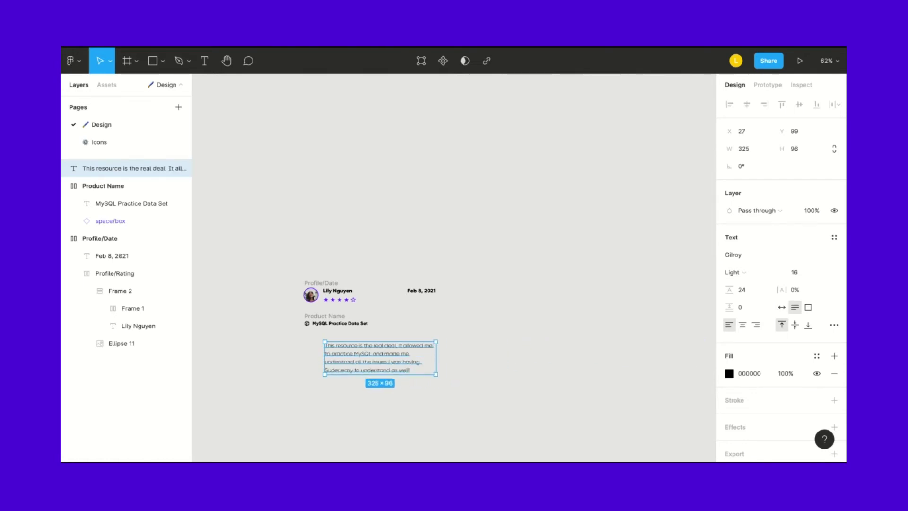
scroll(386, 388, up, 5)
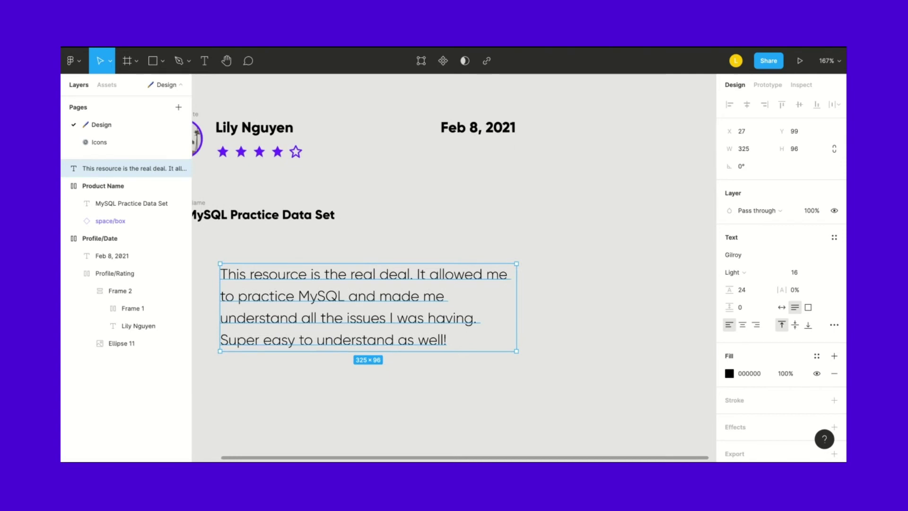
scroll(499, 326, down, 3)
drag(502, 320, 525, 320)
click(472, 401)
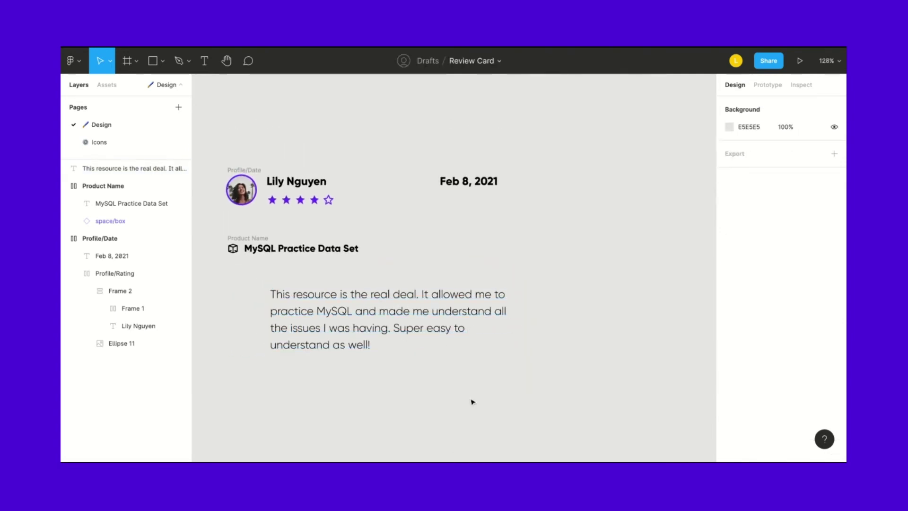
scroll(471, 400, left, 2)
scroll(386, 374, left, 2)
scroll(386, 373, up, 1)
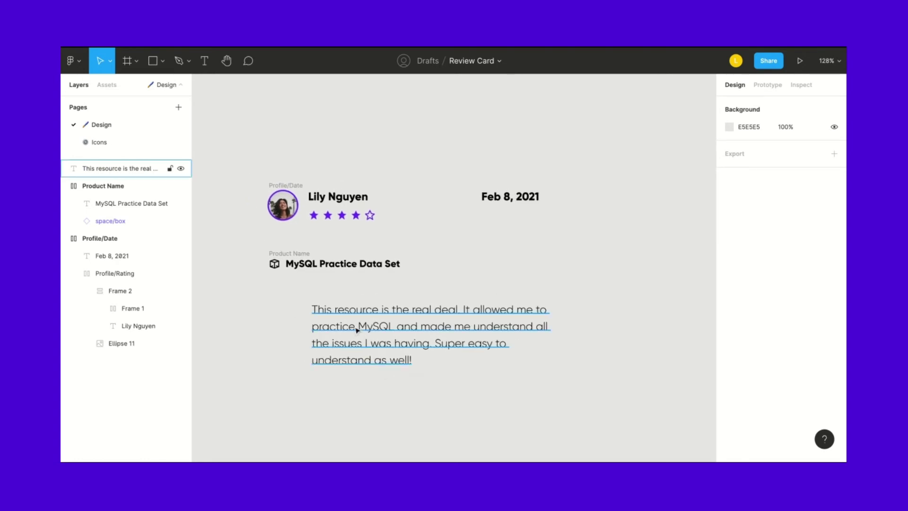
Align the review paragraph under Product Name and stack both in a vertical auto layout, 16 px apart.
click(355, 327)
drag(361, 341, 317, 332)
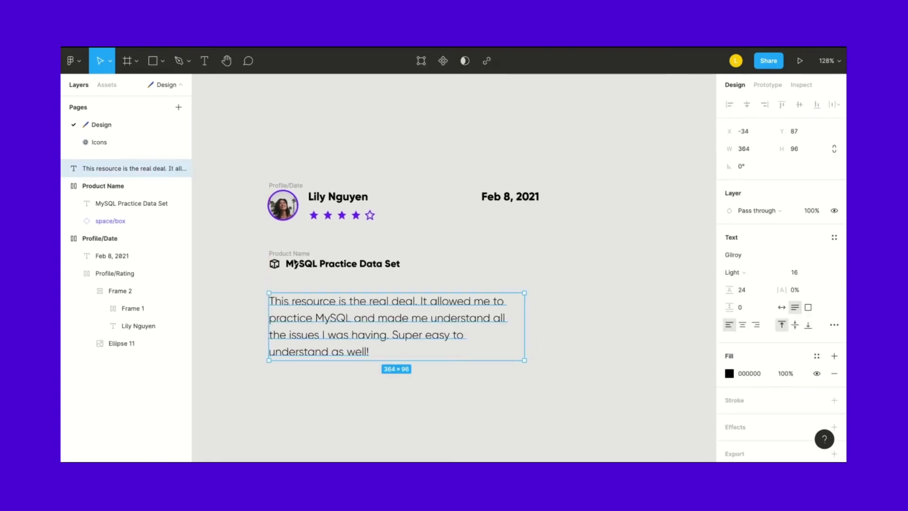
click(290, 255)
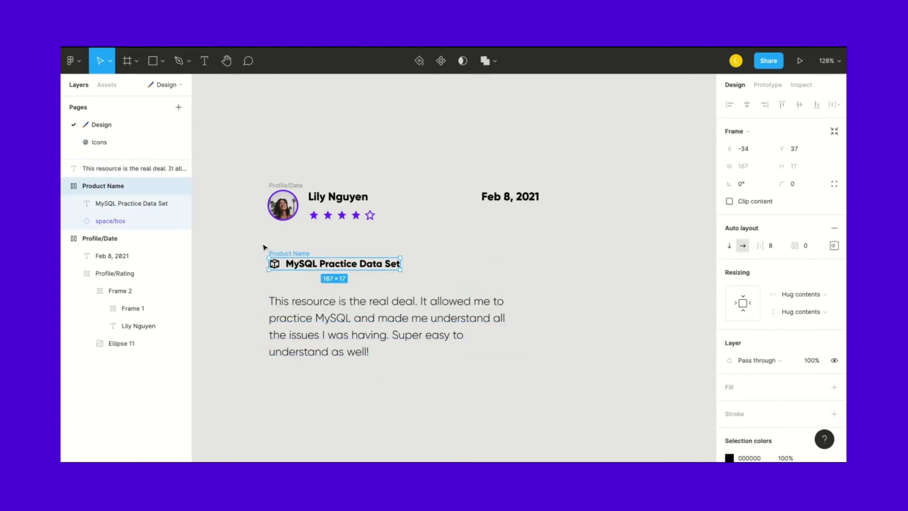
mouse_move(234, 236)
mouse_down()
mouse_move(401, 284)
mouse_move(398, 368)
mouse_move(237, 241)
mouse_up()
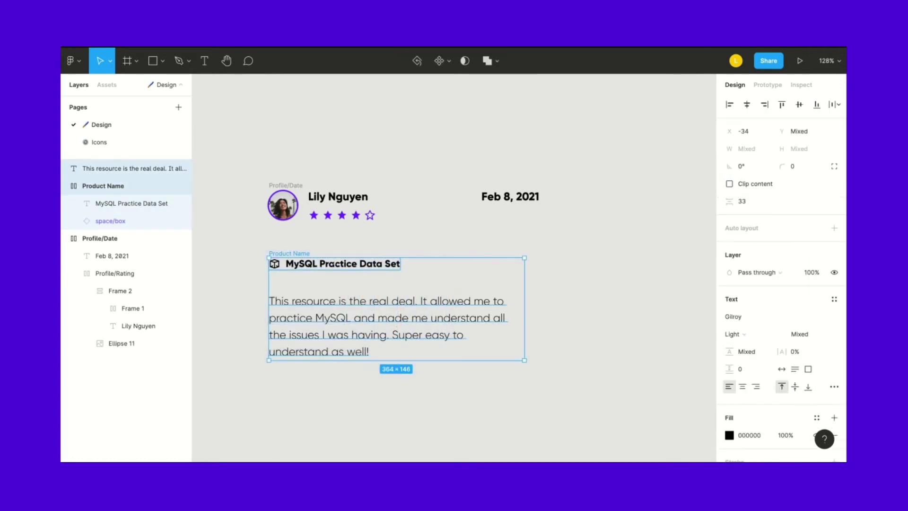
key(shift+a)
click(835, 245)
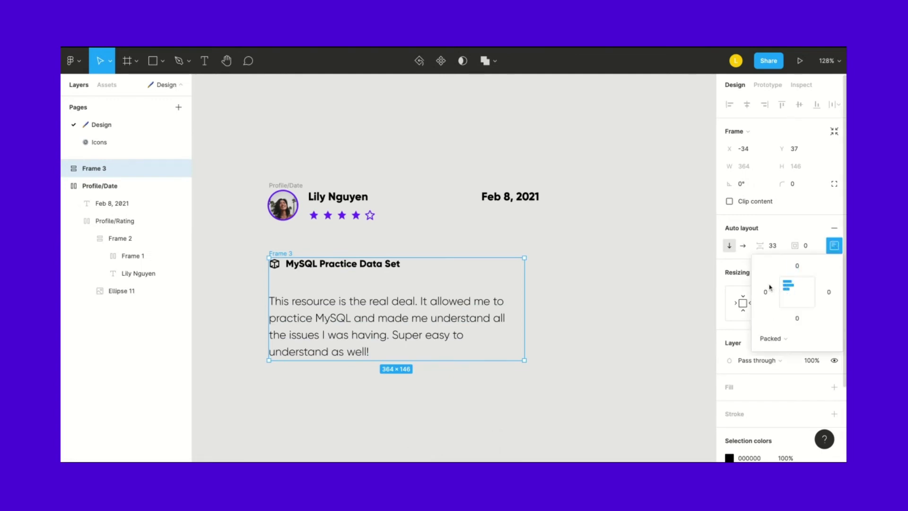
click(772, 245)
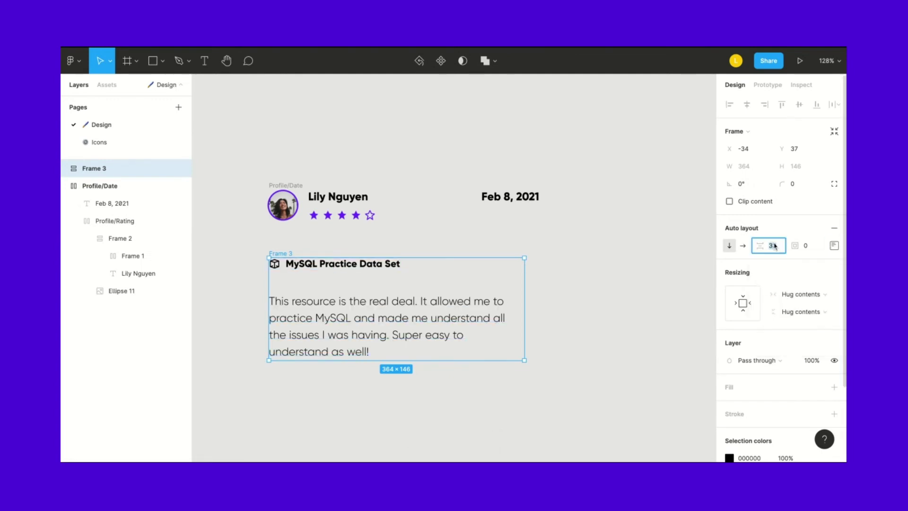
text(16)
key(Return)
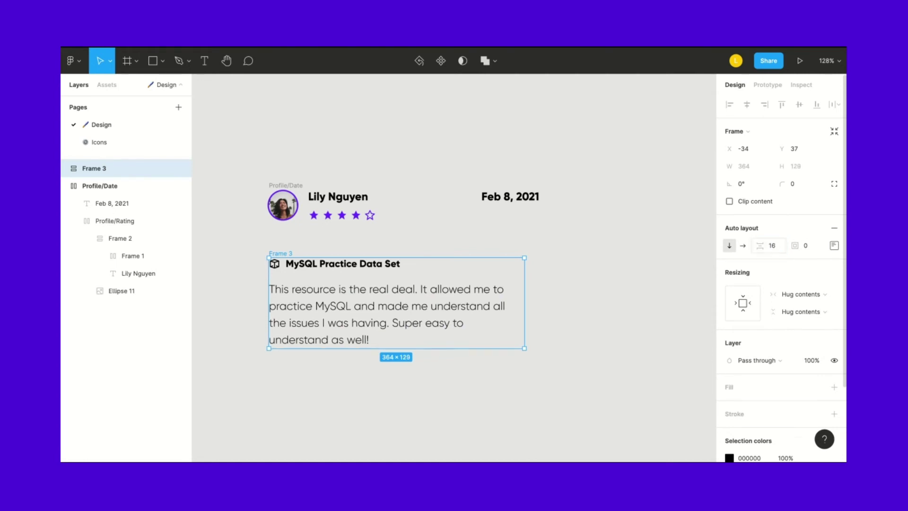
click(585, 332)
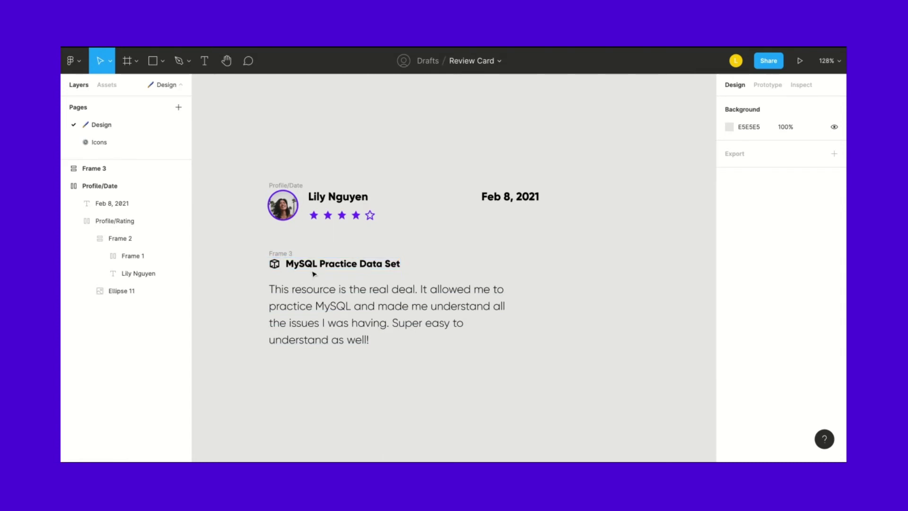
Rename the vertical Frame 3 holding the product name and review to 'Full review'.
click(280, 254)
click(281, 253)
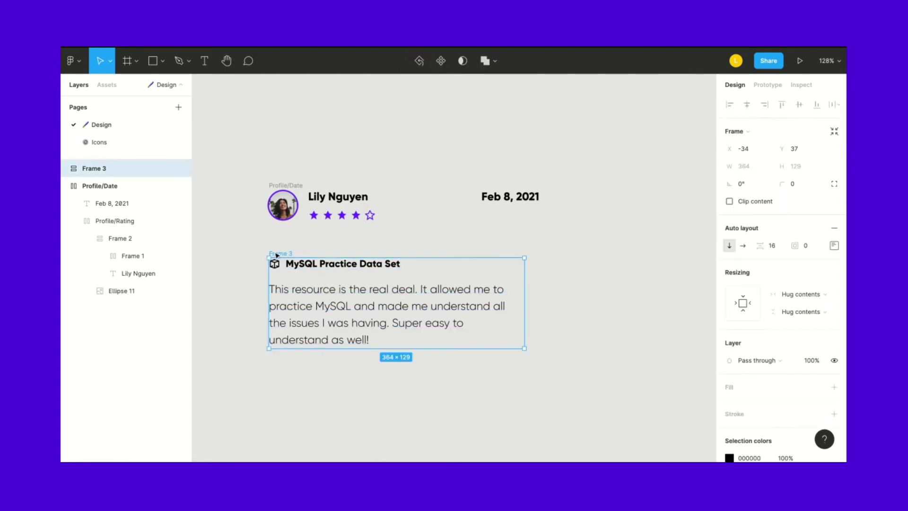
double_click(104, 169)
text(Full review)
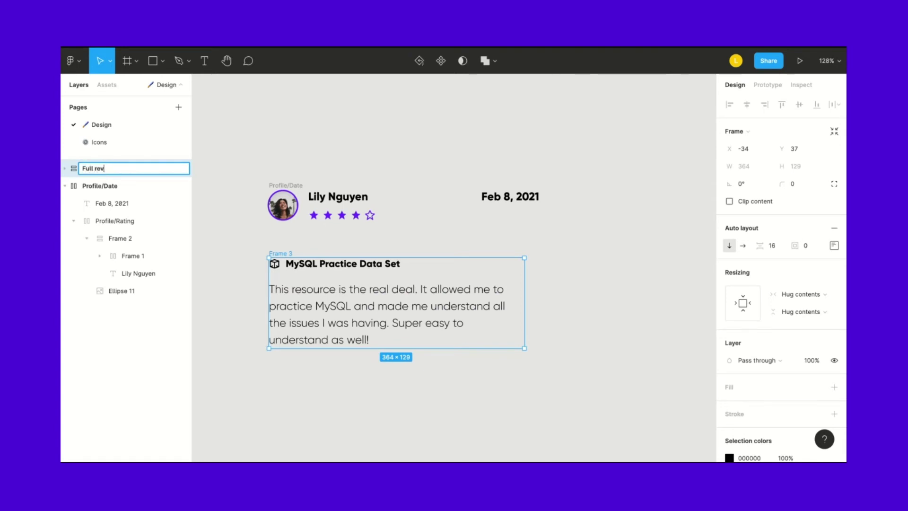
click(250, 322)
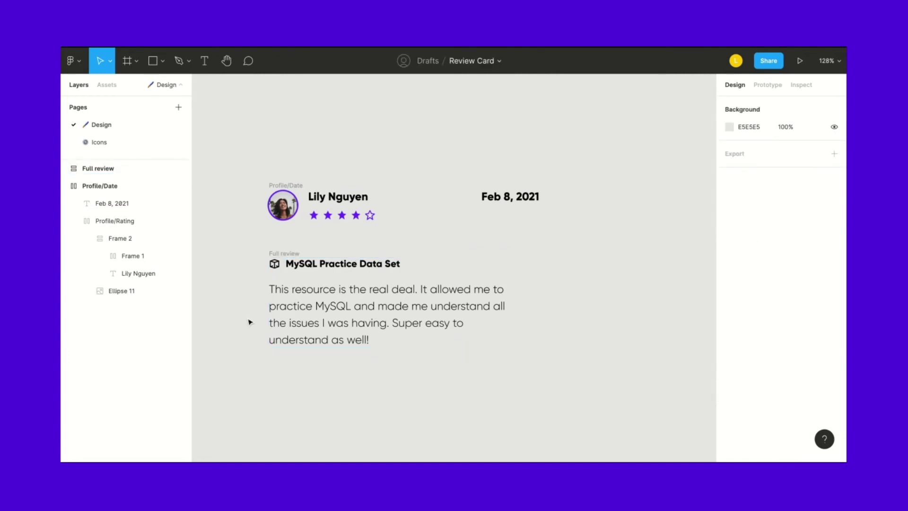
scroll(286, 375, down, 1)
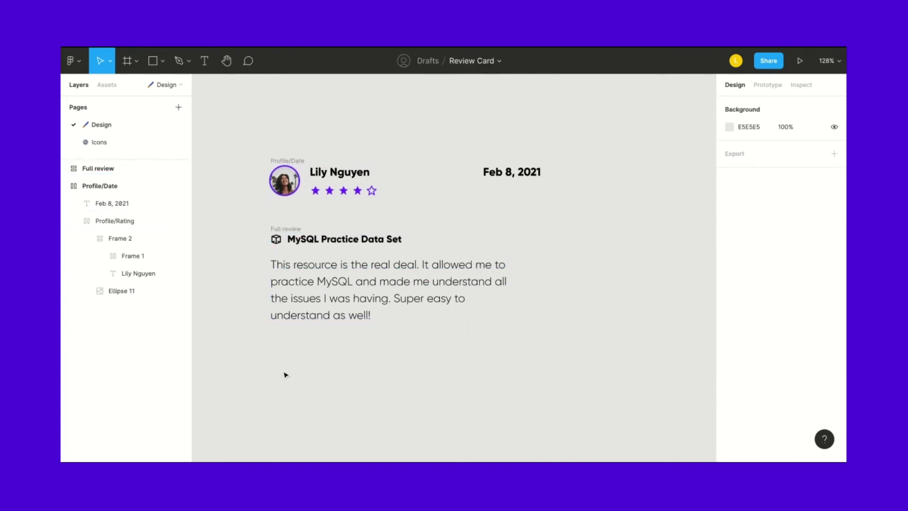